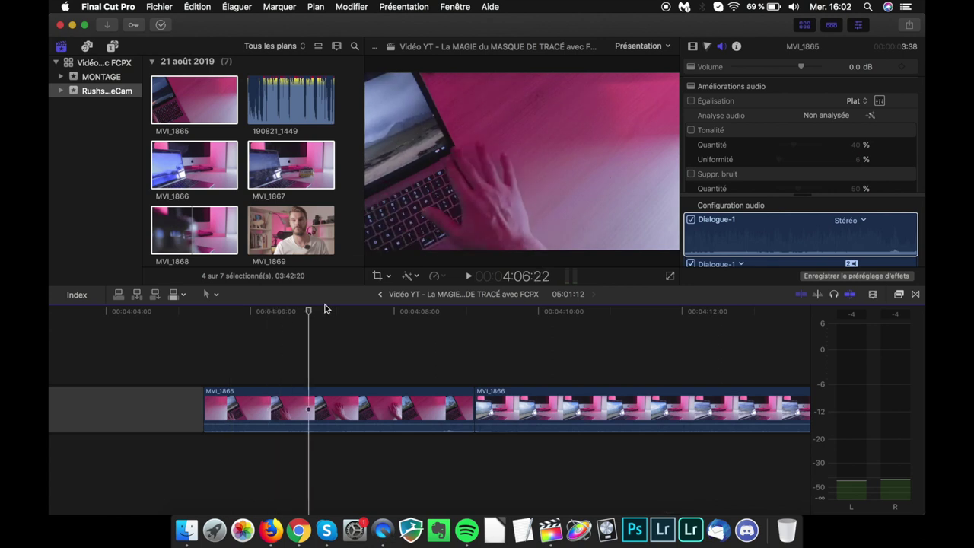
- Scrub the timeline ruler to preview MVI_1865 and MVI_1866 around their edit point
{"action": "mouse_move", "coordinate": [324, 308]}
{"action": "left_mouse_down"}
{"action": "mouse_move", "coordinate": [343, 296]}
{"action": "mouse_move", "coordinate": [401, 294]}
{"action": "mouse_move", "coordinate": [312, 302]}
{"action": "left_mouse_up"}
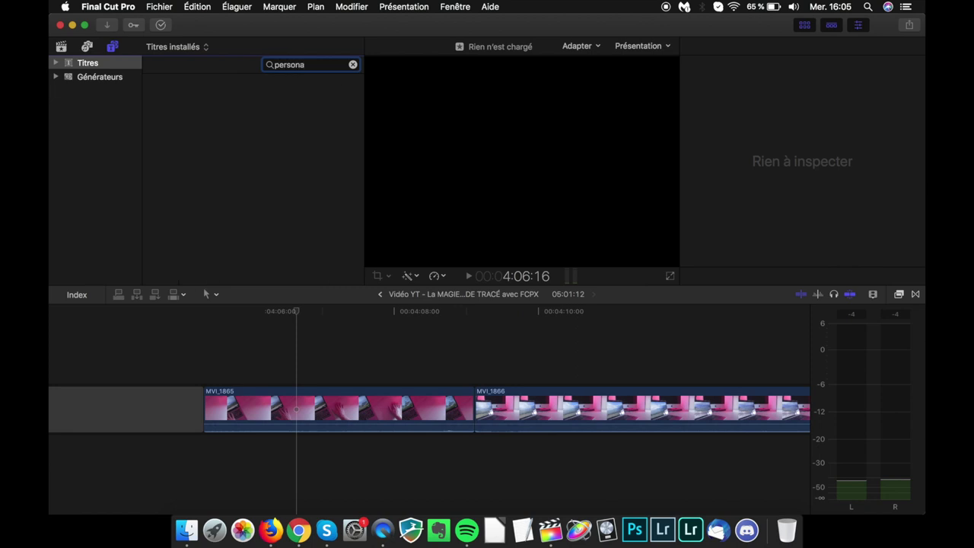
- Connect the Personnalisé title above MVI_1865, enter 'Masque de tracé', and set Noteworthy Léger at size 140
{"action": "key", "text": "BackSpace"}
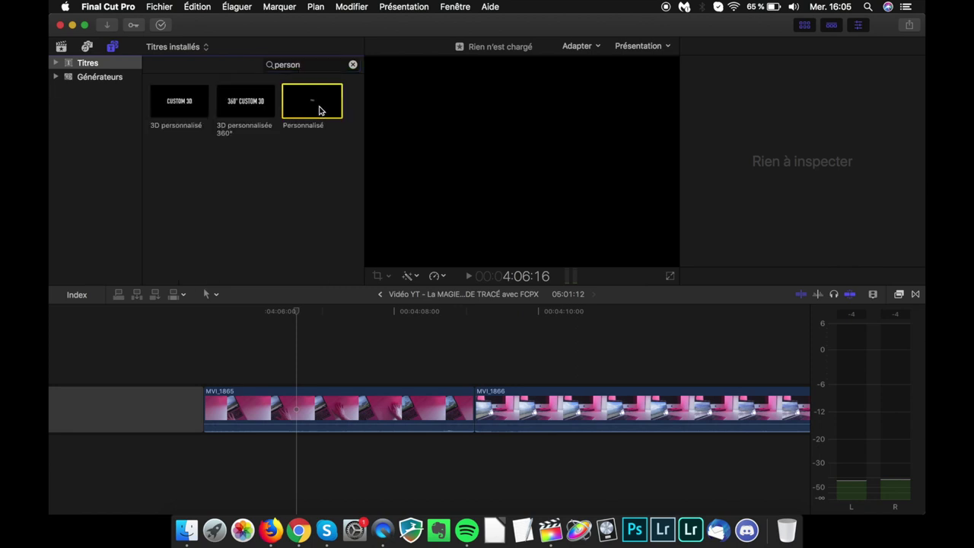
{"action": "key", "text": "q"}
{"action": "left_click", "coordinate": [346, 312]}
{"action": "left_click", "coordinate": [710, 103]}
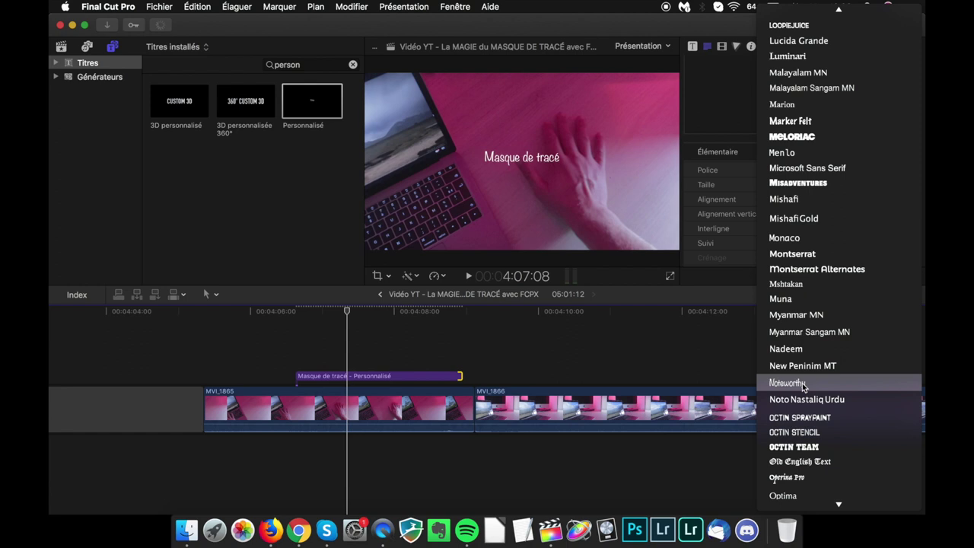
{"action": "scroll", "coordinate": [802, 383], "scroll_direction": "down", "scroll_amount": 1}
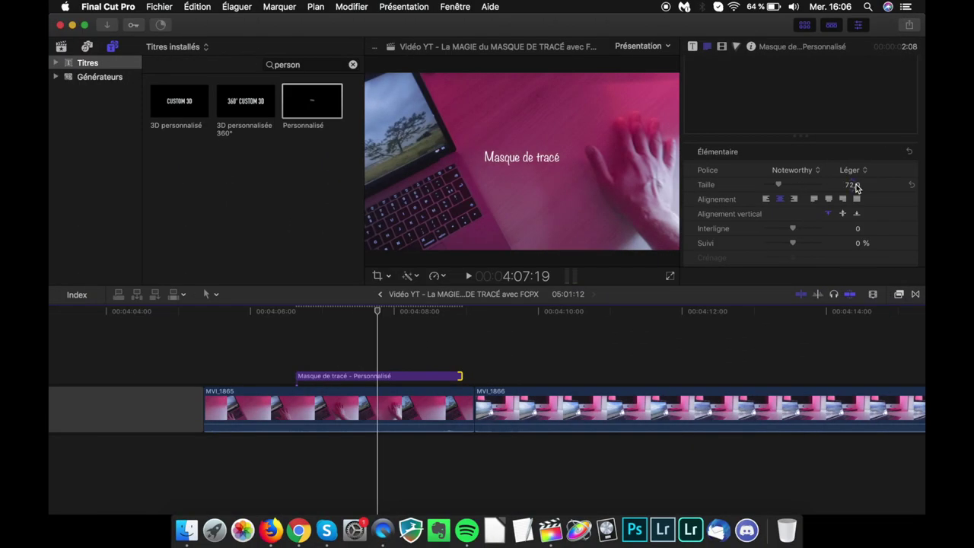
{"action": "mouse_move", "coordinate": [852, 184]}
{"action": "left_mouse_down"}
{"action": "mouse_move", "coordinate": [883, 184]}
{"action": "mouse_move", "coordinate": [854, 184]}
{"action": "left_mouse_up"}
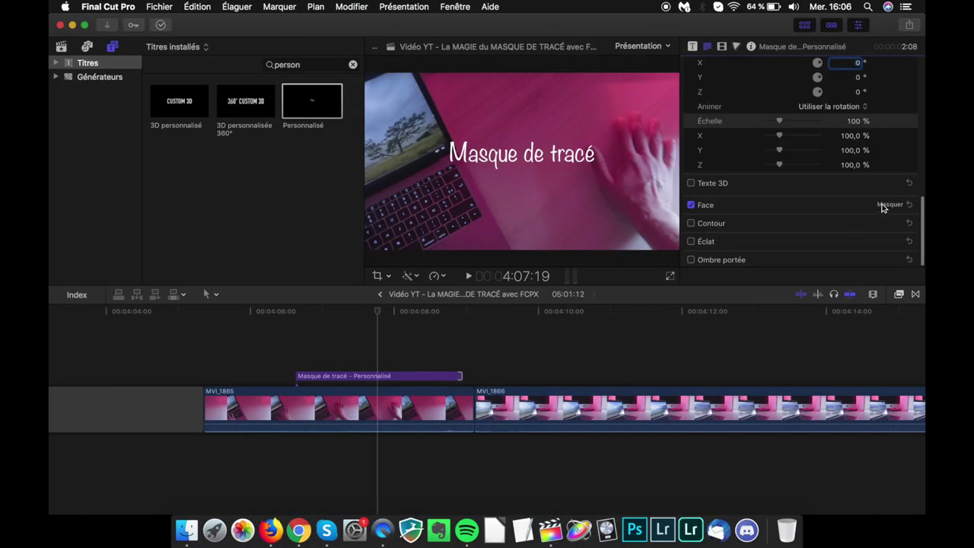
- Try a blue face colour on the title text, then set it back to white
{"action": "left_click", "coordinate": [883, 204]}
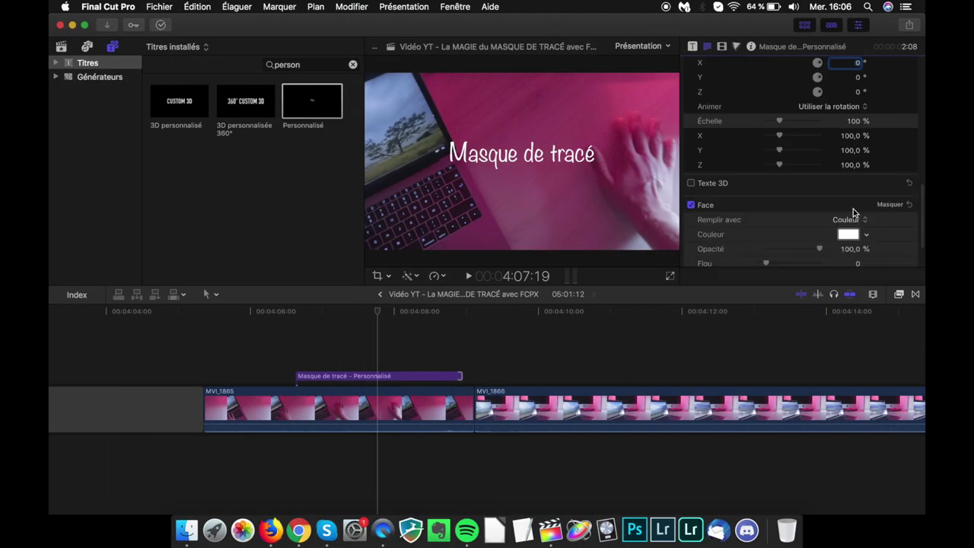
{"action": "scroll", "coordinate": [859, 213], "scroll_direction": "down", "scroll_amount": 2}
{"action": "left_click", "coordinate": [852, 195]}
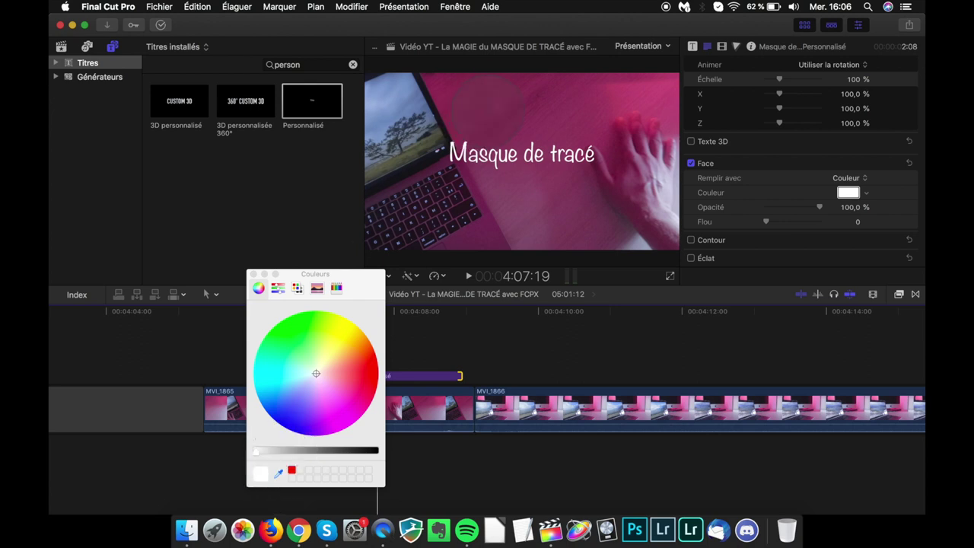
{"action": "left_click", "coordinate": [343, 385]}
{"action": "mouse_move", "coordinate": [256, 449]}
{"action": "left_mouse_down"}
{"action": "mouse_move", "coordinate": [376, 450]}
{"action": "mouse_move", "coordinate": [255, 449]}
{"action": "left_mouse_up"}
{"action": "left_click", "coordinate": [292, 401]}
{"action": "left_click_drag", "start_coordinate": [291, 401], "coordinate": [318, 374]}
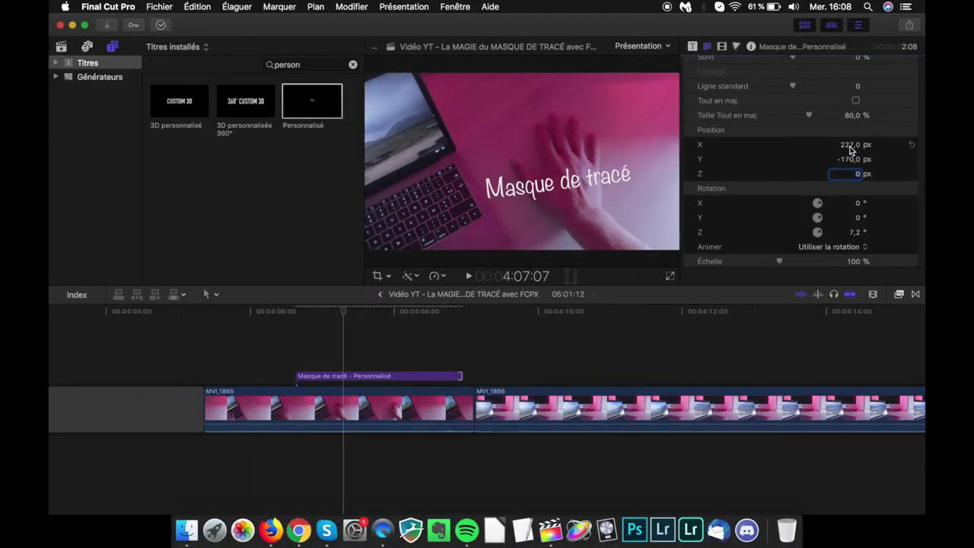
- Place the title at X 284, Y −219 with a 26.1° Z rotation
{"action": "mouse_move", "coordinate": [850, 150]}
{"action": "left_mouse_down"}
{"action": "mouse_move", "coordinate": [867, 150]}
{"action": "mouse_move", "coordinate": [852, 152]}
{"action": "left_mouse_up"}
{"action": "left_click", "coordinate": [329, 312]}
{"action": "mouse_move", "coordinate": [329, 311]}
{"action": "left_mouse_down"}
{"action": "mouse_move", "coordinate": [297, 312]}
{"action": "mouse_move", "coordinate": [342, 304]}
{"action": "mouse_move", "coordinate": [289, 306]}
{"action": "mouse_move", "coordinate": [394, 263]}
{"action": "left_mouse_up"}
- Shift the title clip a few frames earlier and play back to review its placement
{"action": "key", "text": "c"}
{"action": "key", "text": "shift+comma"}
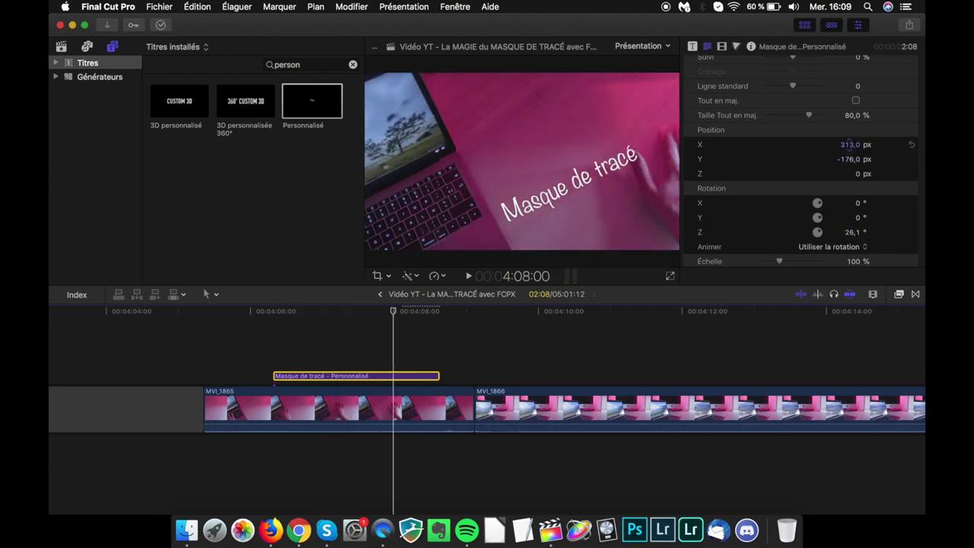
{"action": "key", "text": "Left"}
{"action": "key", "text": "j"}
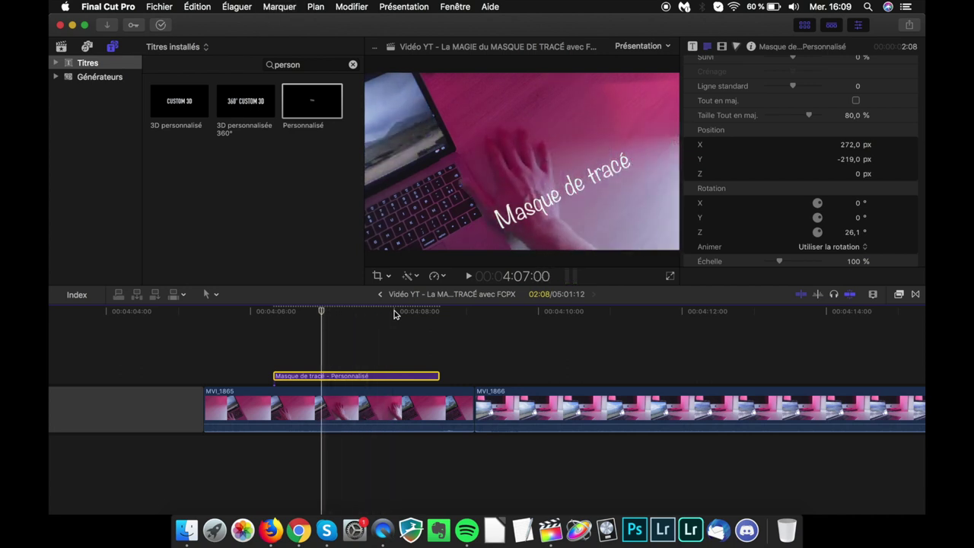
{"action": "key", "text": "l"}
{"action": "left_click", "coordinate": [382, 312]}
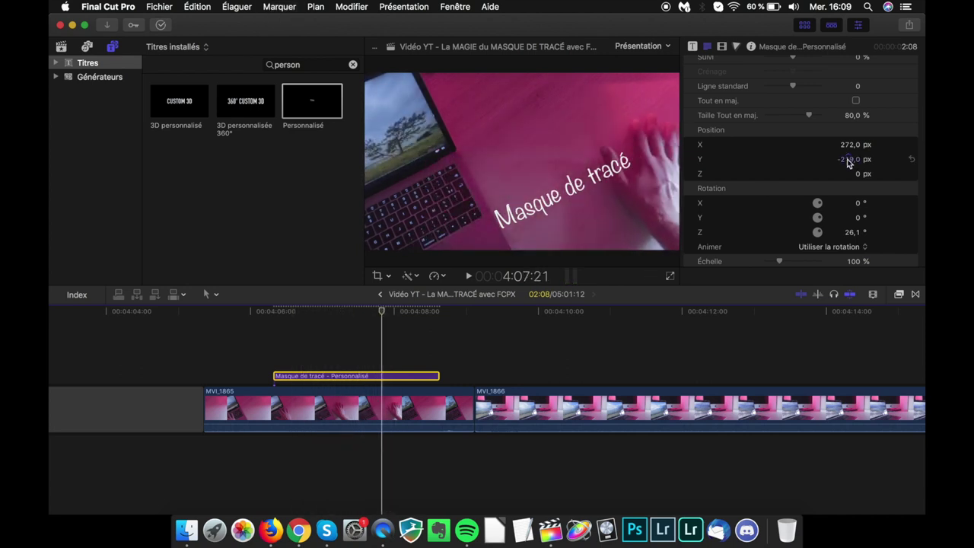
{"action": "left_click_drag", "start_coordinate": [383, 312], "coordinate": [335, 314]}
{"action": "type", "text": "mas"}
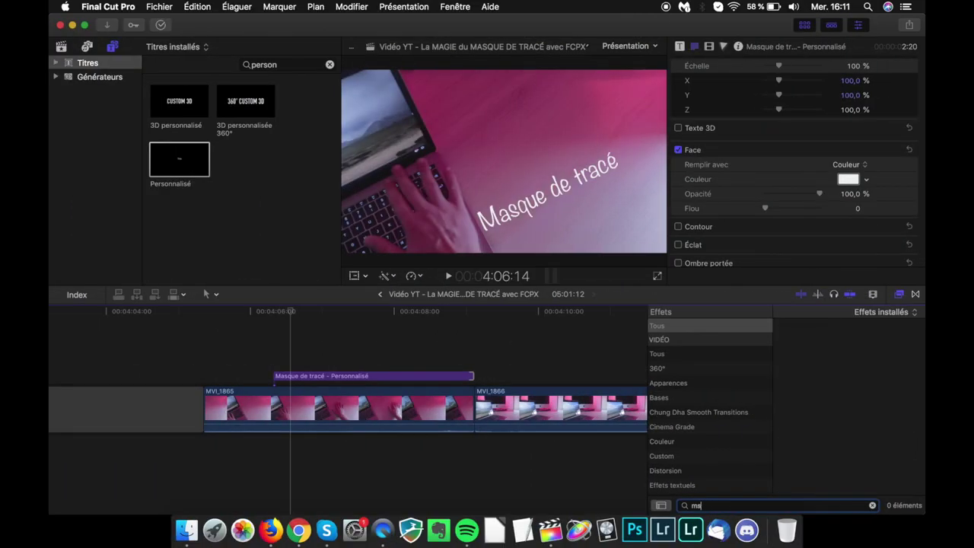
- Search the Effects browser for 'masq' and drop Masque de tracé onto the title clip
{"action": "type", "text": "q"}
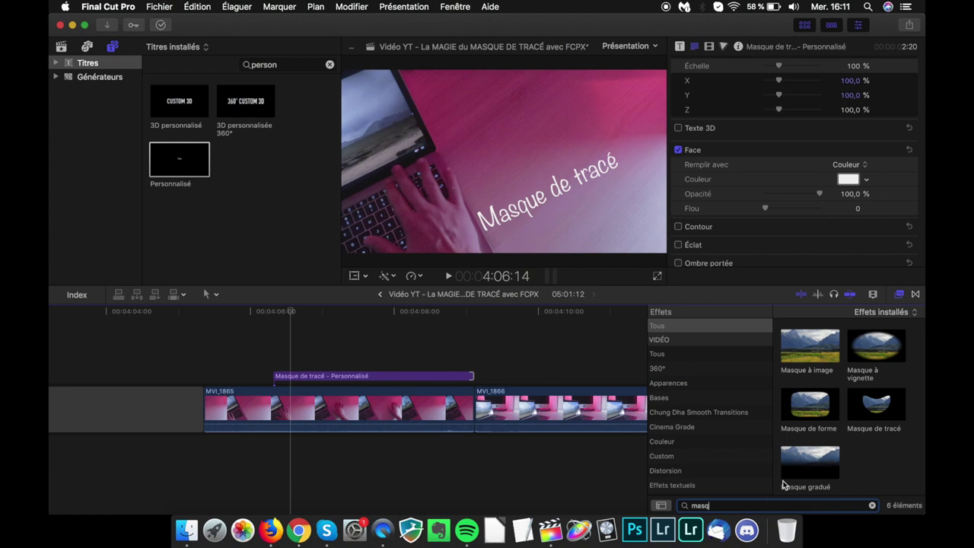
{"action": "left_click_drag", "start_coordinate": [863, 408], "coordinate": [428, 378]}
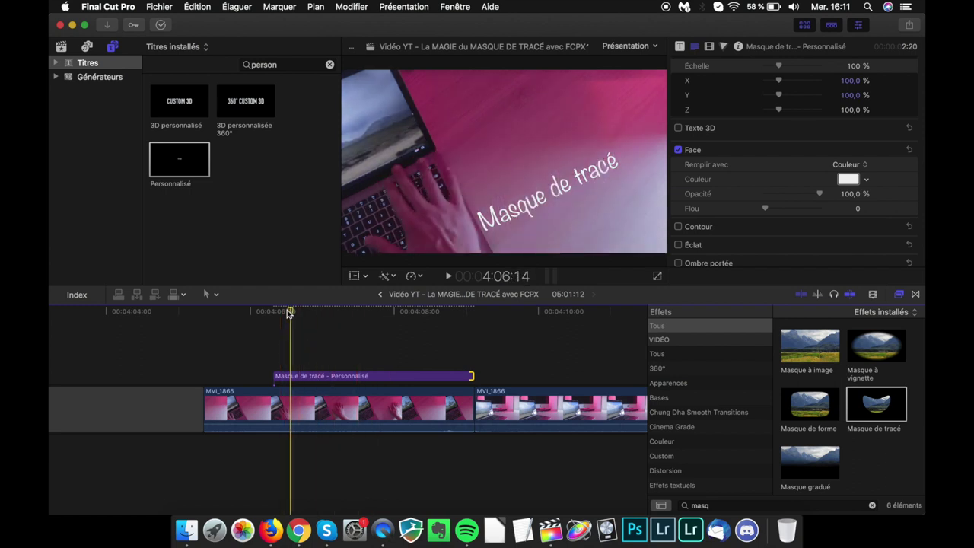
{"action": "left_click_drag", "start_coordinate": [289, 313], "coordinate": [285, 312]}
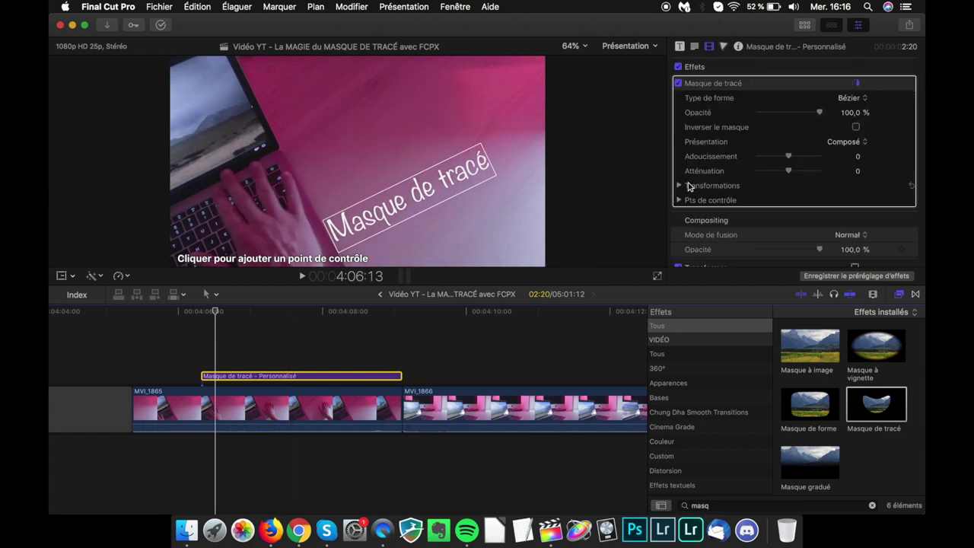
- Expand the mask's Transformations and control point settings, then place mask points around the title
{"action": "left_click", "coordinate": [678, 186]}
{"action": "scroll", "coordinate": [873, 149], "scroll_direction": "down", "scroll_amount": 2}
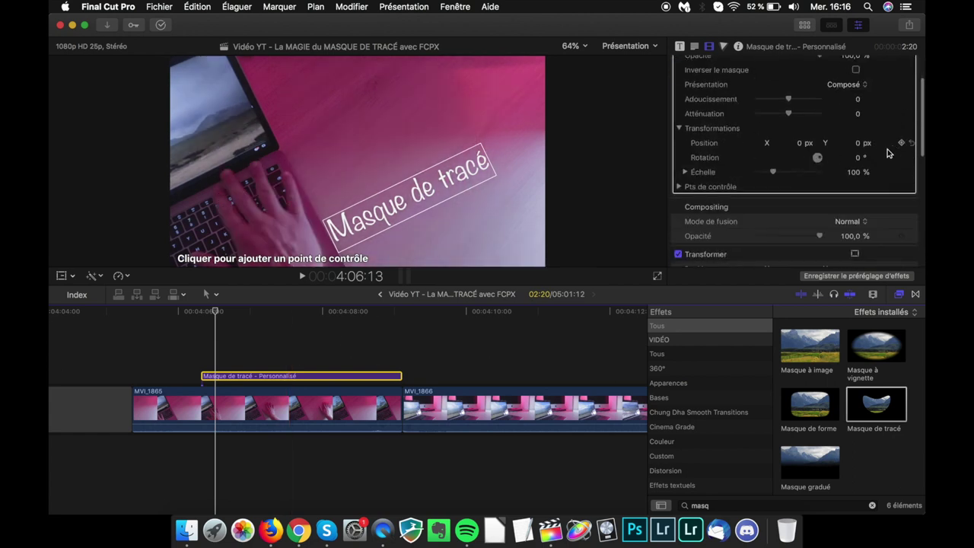
{"action": "left_click", "coordinate": [677, 186]}
{"action": "scroll", "coordinate": [783, 156], "scroll_direction": "down", "scroll_amount": 1}
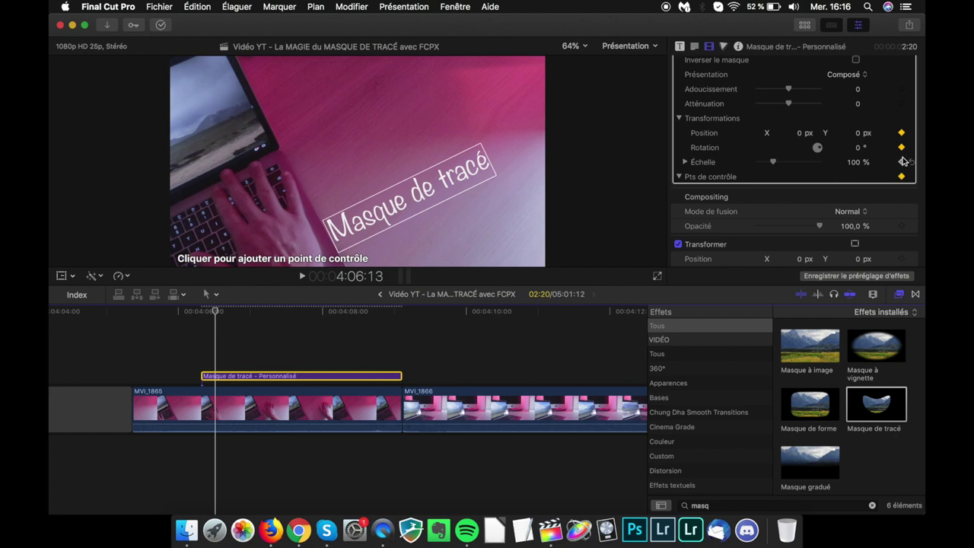
{"action": "scroll", "coordinate": [903, 161], "scroll_direction": "up", "scroll_amount": 1}
{"action": "scroll", "coordinate": [903, 160], "scroll_direction": "up", "scroll_amount": 1}
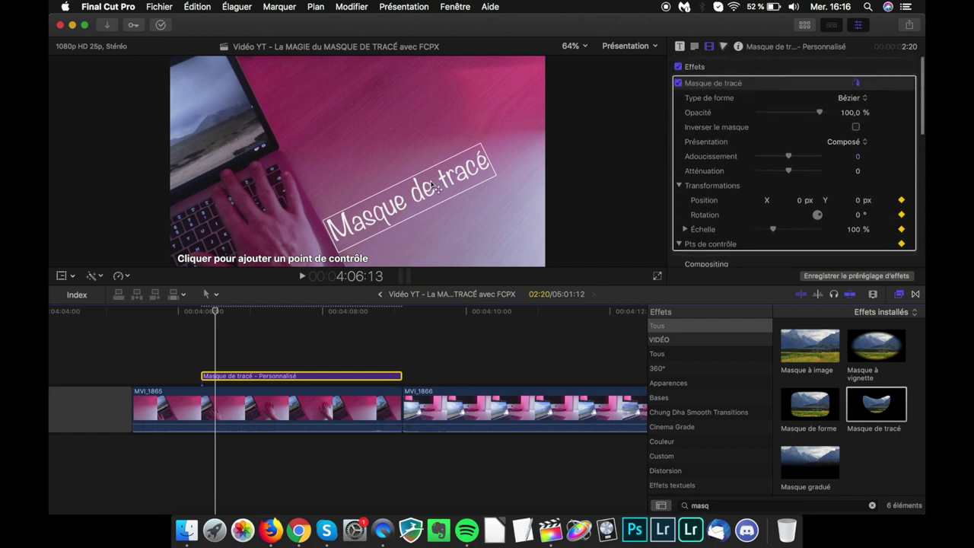
{"action": "left_click", "coordinate": [313, 215]}
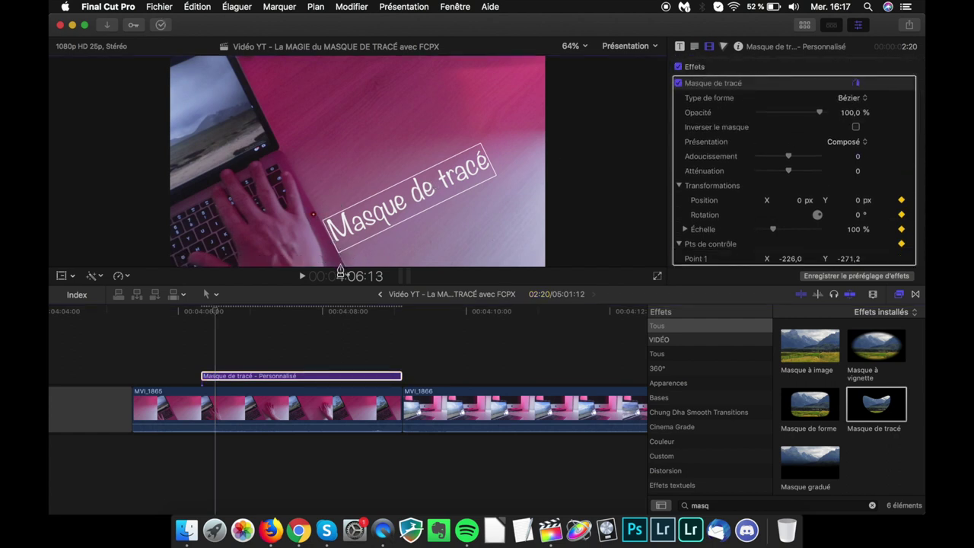
{"action": "left_click", "coordinate": [340, 266]}
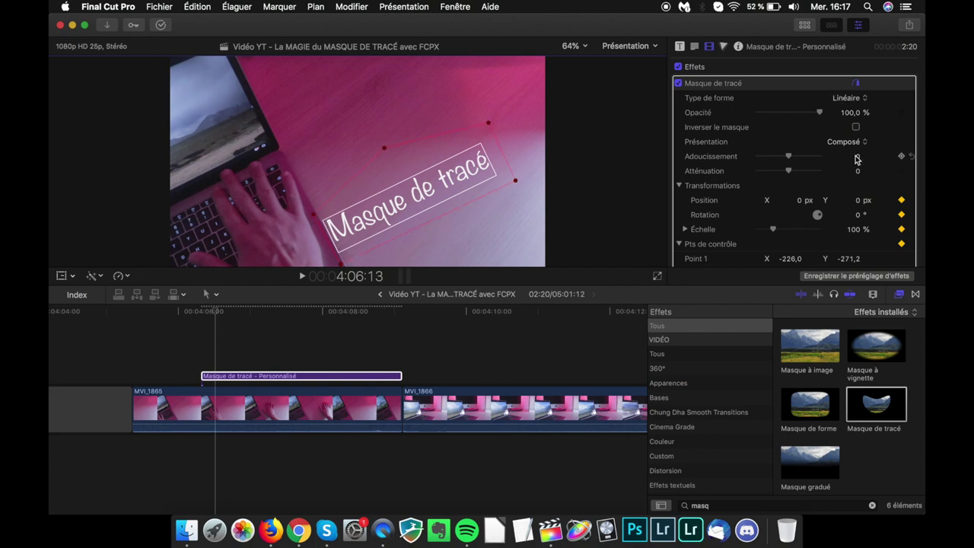
- Invert the mask so the title text is hidden, then step forward two frames
{"action": "left_click", "coordinate": [855, 128]}
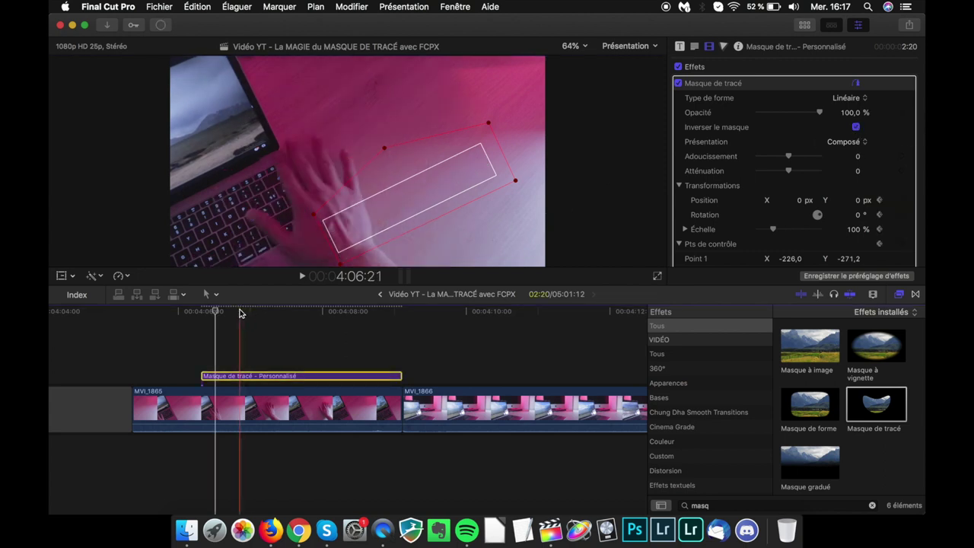
{"action": "key", "text": "Right"}
{"action": "key", "text": "Right"}
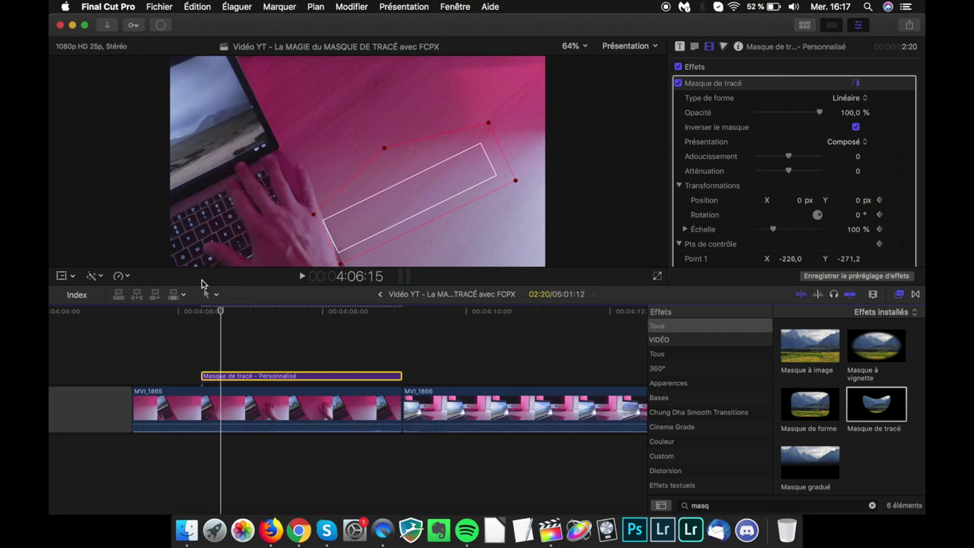
{"action": "key", "text": "Right"}
{"action": "key", "text": "Right"}
{"action": "key", "text": "Right"}
{"action": "key", "text": "Right"}
{"action": "key", "text": "Right"}
{"action": "key", "text": "Right"}
{"action": "key", "text": "Right"}
{"action": "key", "text": "Right"}
{"action": "key", "text": "Right"}
{"action": "key", "text": "Right"}
- Magnify the viewer and keyframe new positions for mask points 5 and 1 over the first frames
{"action": "key", "text": "Left"}
{"action": "left_click", "coordinate": [572, 45]}
{"action": "left_click", "coordinate": [583, 108]}
{"action": "key", "text": "super+equal"}
{"action": "scroll", "coordinate": [358, 160], "scroll_direction": "right", "scroll_amount": 3}
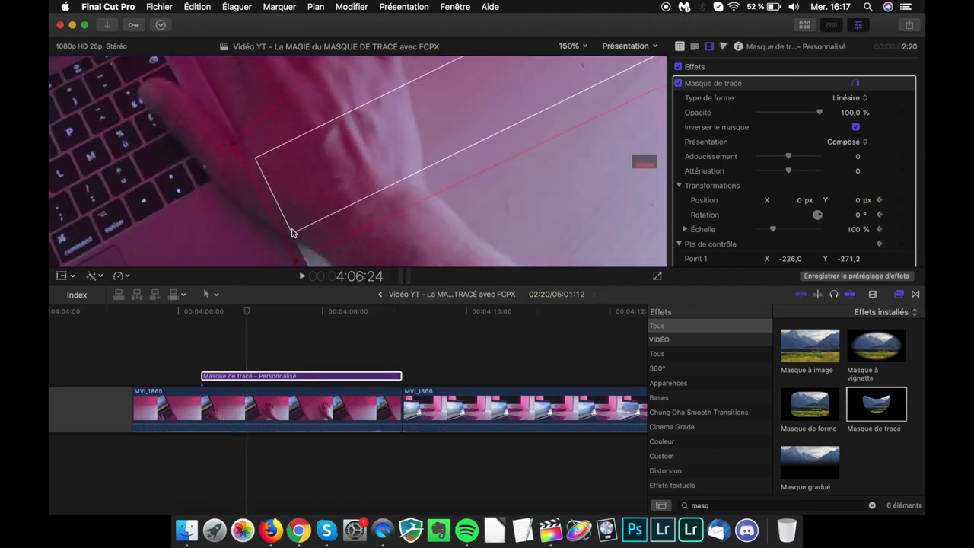
{"action": "left_click_drag", "start_coordinate": [297, 264], "coordinate": [304, 253]}
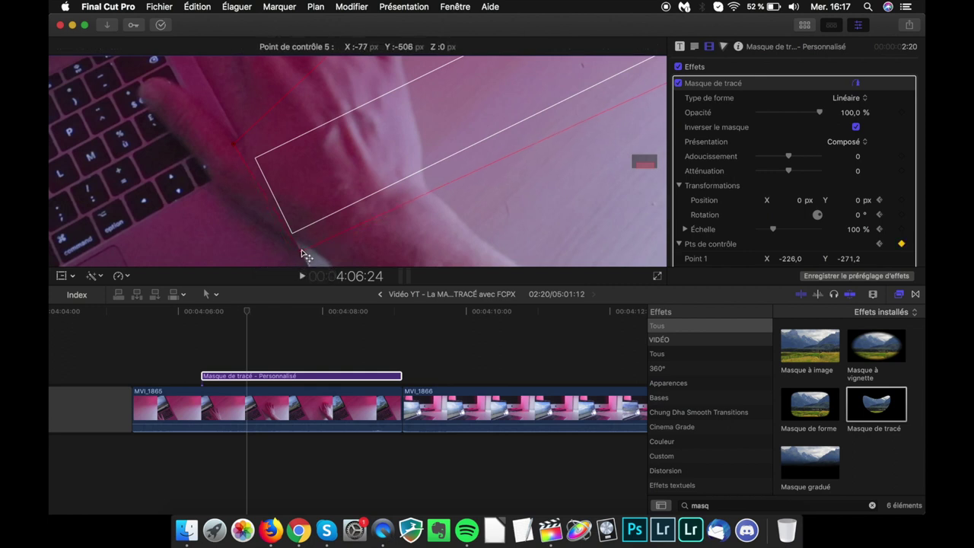
{"action": "key", "text": "Right"}
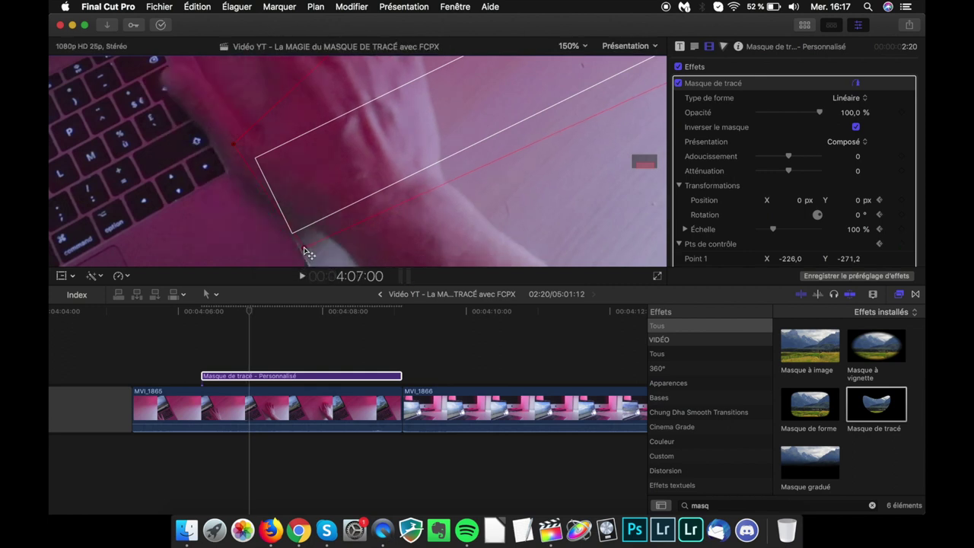
{"action": "left_click", "coordinate": [304, 251]}
{"action": "left_click_drag", "start_coordinate": [312, 235], "coordinate": [310, 231]}
{"action": "mouse_move", "coordinate": [234, 152]}
{"action": "left_mouse_down"}
{"action": "mouse_move", "coordinate": [239, 189]}
{"action": "mouse_move", "coordinate": [266, 172]}
{"action": "left_mouse_up"}
- Advance frame by frame, reshaping the mask to reveal the letters 'M' and then 'Mas'
{"action": "key", "text": "Right"}
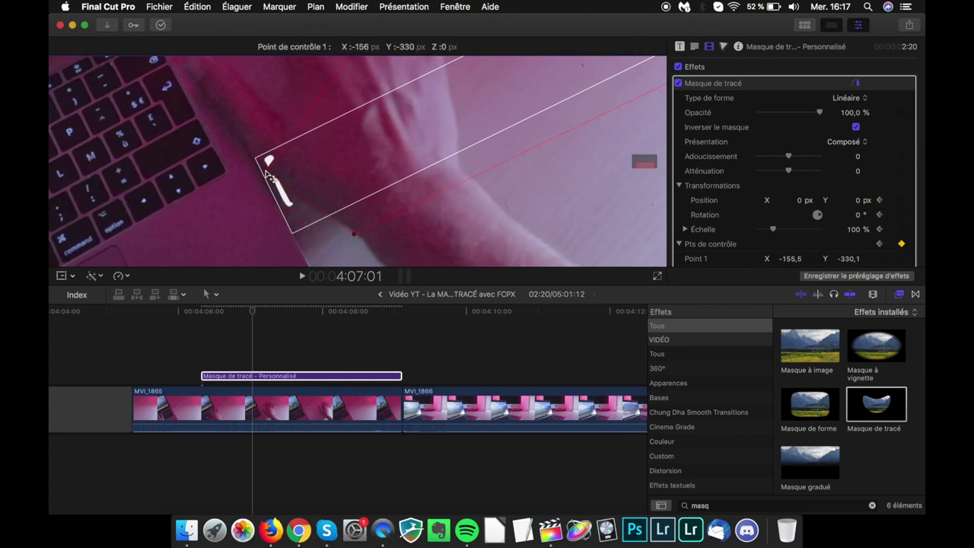
{"action": "key", "text": "Right"}
{"action": "left_click_drag", "start_coordinate": [353, 235], "coordinate": [378, 208]}
{"action": "key", "text": "Right"}
{"action": "key", "text": "Right"}
{"action": "left_click_drag", "start_coordinate": [272, 133], "coordinate": [297, 113]}
{"action": "key", "text": "Right"}
{"action": "key", "text": "Right"}
{"action": "left_click_drag", "start_coordinate": [375, 206], "coordinate": [419, 191]}
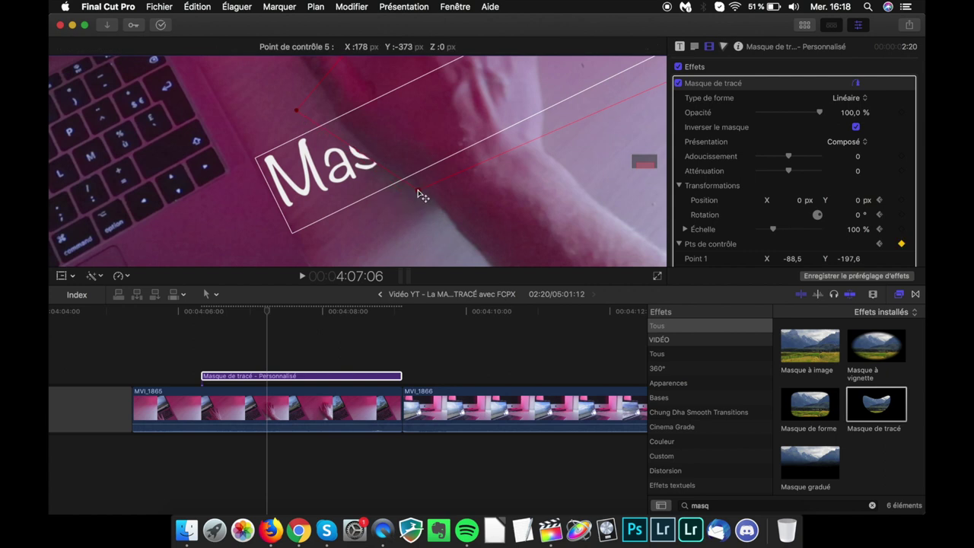
{"action": "key", "text": "Right"}
{"action": "left_click_drag", "start_coordinate": [311, 105], "coordinate": [380, 86]}
{"action": "key", "text": "Right"}
- Extend the mask across the remaining words, fit the frame with Shift-Z, and return before the reveal
{"action": "key", "text": "Right"}
{"action": "key", "text": "Right"}
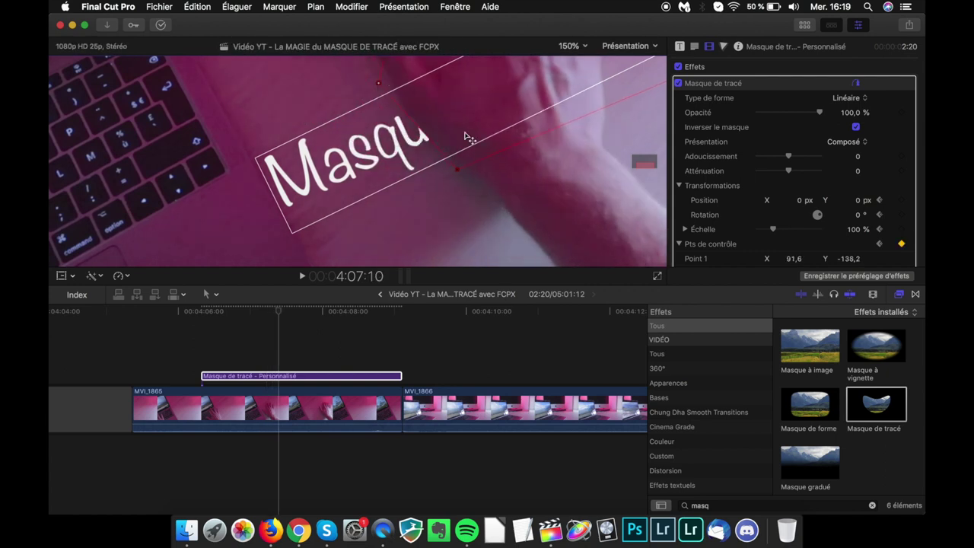
{"action": "key", "text": "super+minus"}
{"action": "key", "text": "Right"}
{"action": "key", "text": "Right"}
{"action": "mouse_move", "coordinate": [396, 148]}
{"action": "left_mouse_down"}
{"action": "mouse_move", "coordinate": [391, 135]}
{"action": "mouse_move", "coordinate": [425, 115]}
{"action": "mouse_move", "coordinate": [494, 96]}
{"action": "mouse_move", "coordinate": [519, 69]}
{"action": "mouse_move", "coordinate": [552, 60]}
{"action": "left_mouse_up"}
{"action": "key", "text": "Right"}
{"action": "key", "text": "Right"}
{"action": "key", "text": "Right"}
{"action": "key", "text": "Right"}
{"action": "key", "text": "Right"}
{"action": "key", "text": "Right"}
{"action": "key", "text": "Right"}
{"action": "key", "text": "Right"}
{"action": "key", "text": "Right"}
{"action": "key", "text": "Right"}
{"action": "key", "text": "Right"}
{"action": "key", "text": "Right"}
{"action": "key", "text": "Right"}
{"action": "key", "text": "Right"}
{"action": "key", "text": "shift+z"}
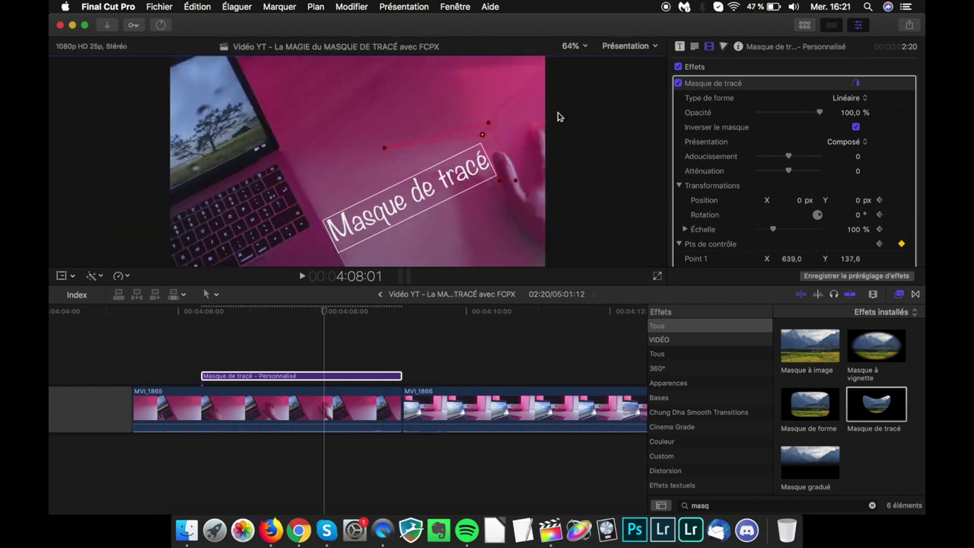
{"action": "left_click", "coordinate": [187, 335]}
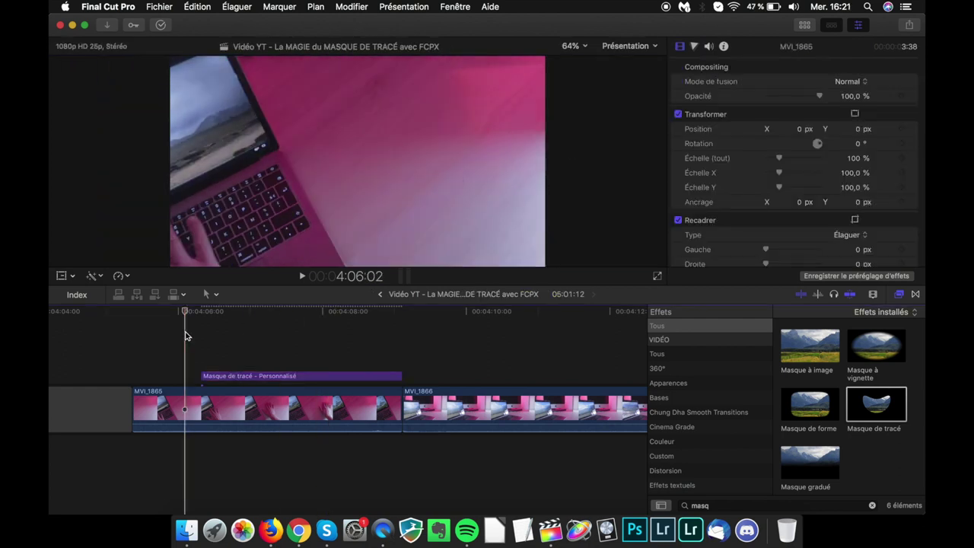
{"action": "key", "text": "space"}
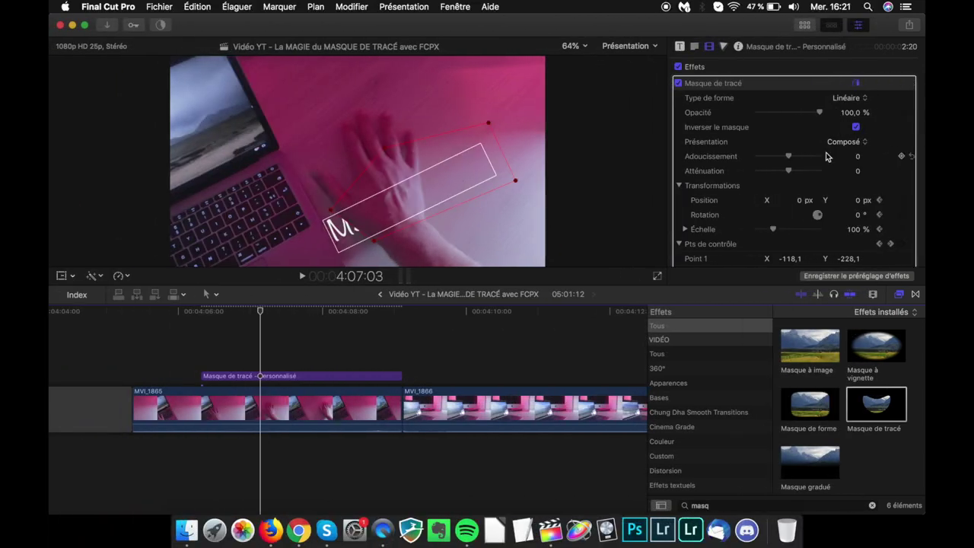
{"action": "scroll", "coordinate": [822, 156], "scroll_direction": "down", "scroll_amount": 2}
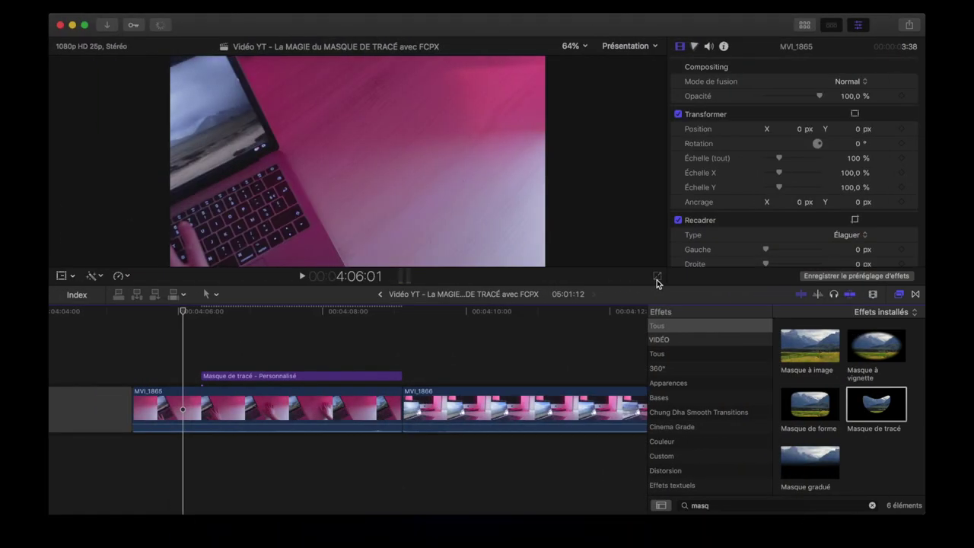
{"action": "left_click", "coordinate": [656, 278]}
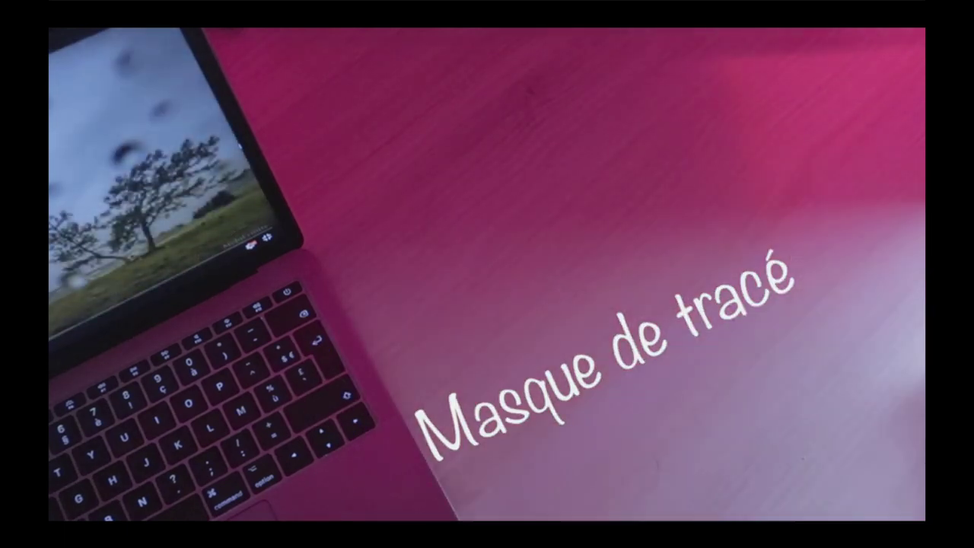
{"action": "key", "text": "Escape"}
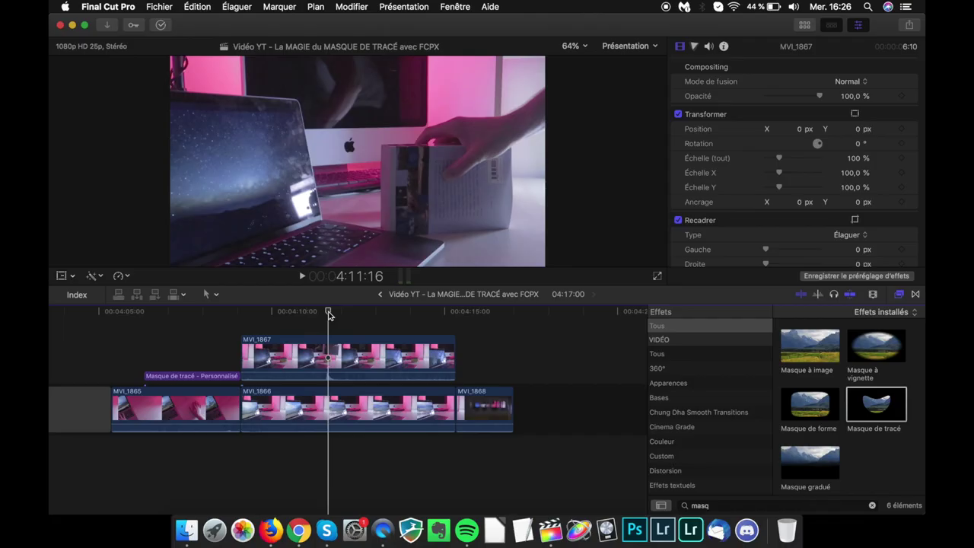
- Move the playhead to 4:12:14 and drop Masque de tracé onto MVI_1867
{"action": "mouse_move", "coordinate": [329, 315]}
{"action": "left_mouse_down"}
{"action": "mouse_move", "coordinate": [373, 312]}
{"action": "mouse_move", "coordinate": [289, 317]}
{"action": "mouse_move", "coordinate": [329, 325]}
{"action": "mouse_move", "coordinate": [360, 322]}
{"action": "mouse_move", "coordinate": [261, 322]}
{"action": "mouse_move", "coordinate": [339, 327]}
{"action": "left_mouse_up"}
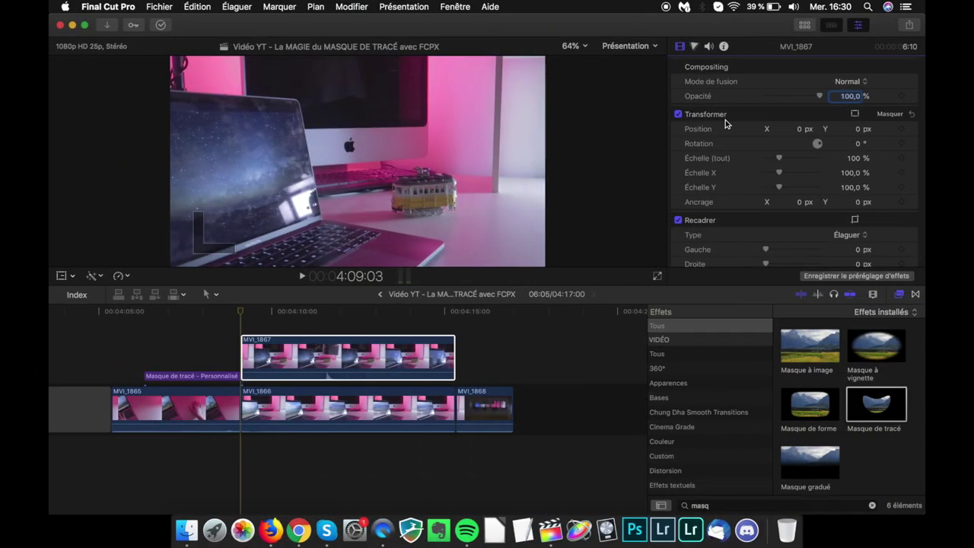
{"action": "left_click_drag", "start_coordinate": [874, 422], "coordinate": [259, 352]}
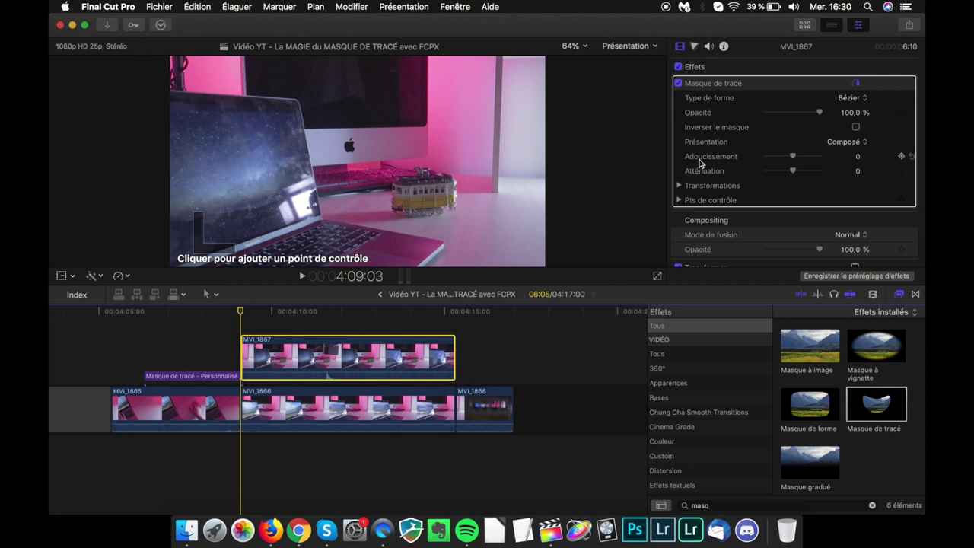
- Place mask control points around the laptop on MVI_1867, with the viewer at 50%, and close the shape
{"action": "scroll", "coordinate": [819, 188], "scroll_direction": "down", "scroll_amount": 2}
{"action": "scroll", "coordinate": [819, 188], "scroll_direction": "up", "scroll_amount": 2}
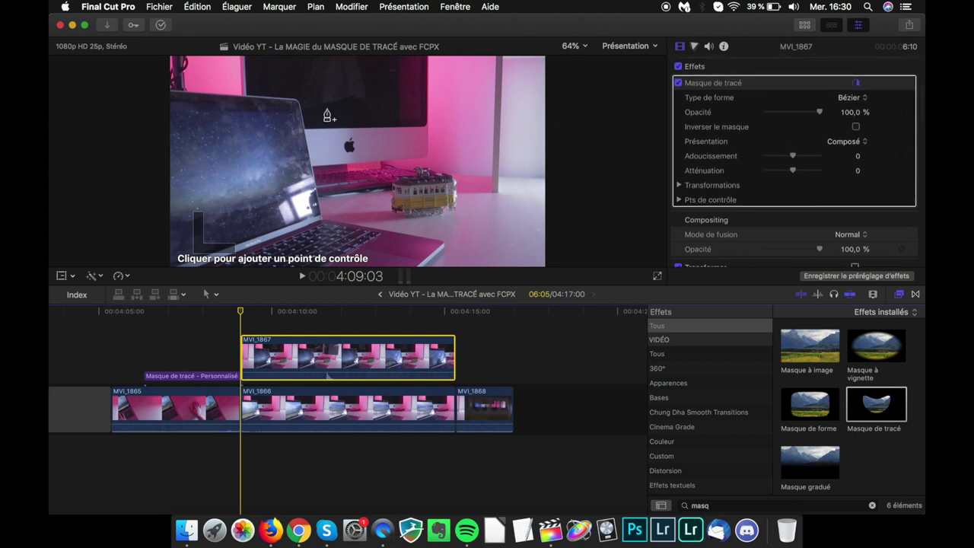
{"action": "left_click", "coordinate": [150, 91]}
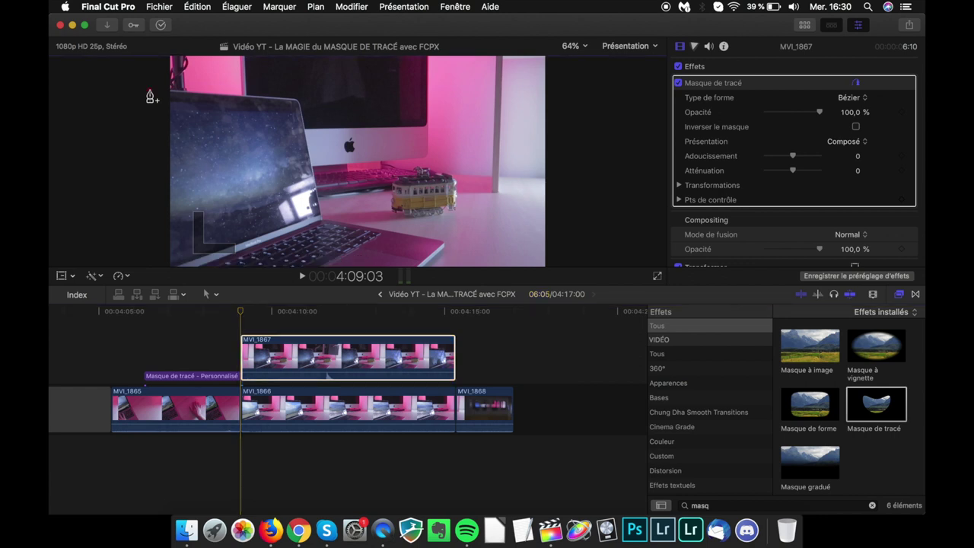
{"action": "left_click", "coordinate": [296, 104]}
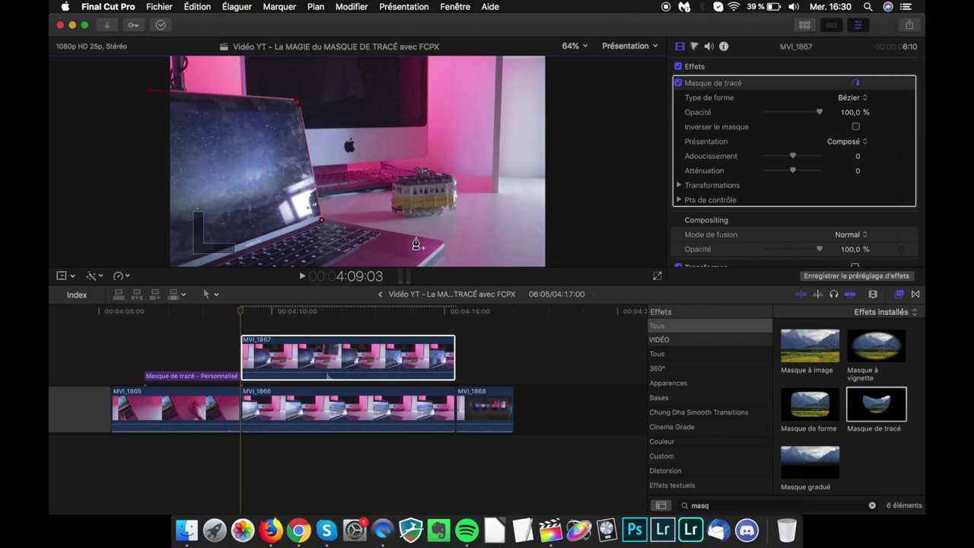
{"action": "left_click", "coordinate": [574, 46]}
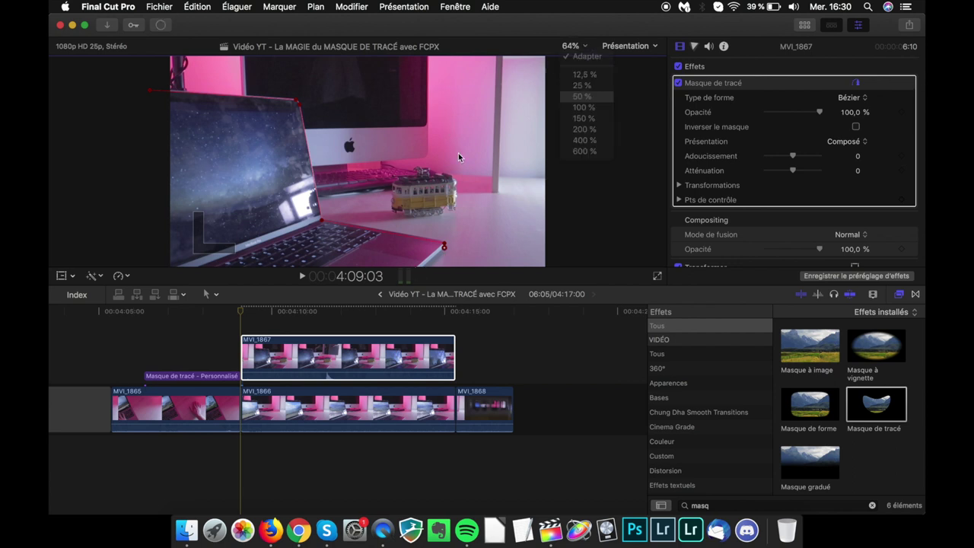
{"action": "left_click", "coordinate": [582, 90]}
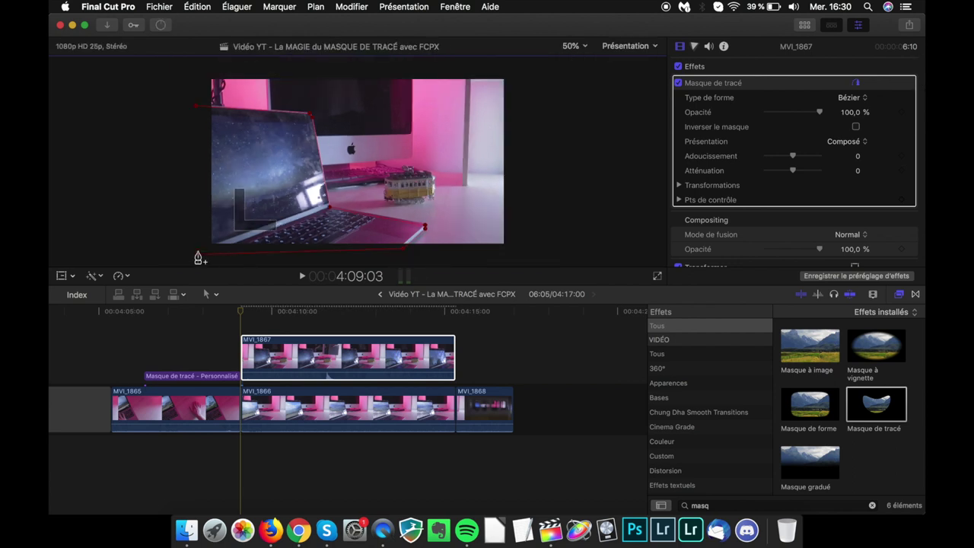
{"action": "left_click", "coordinate": [196, 107]}
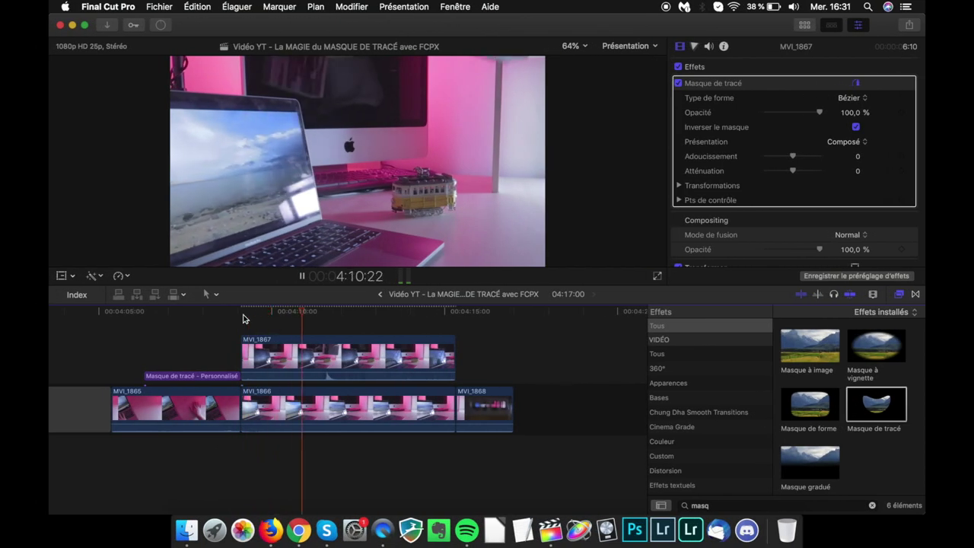
- Stop playback, return the playhead to 4:10:10, and set the viewer to 50%
{"action": "key", "text": "space"}
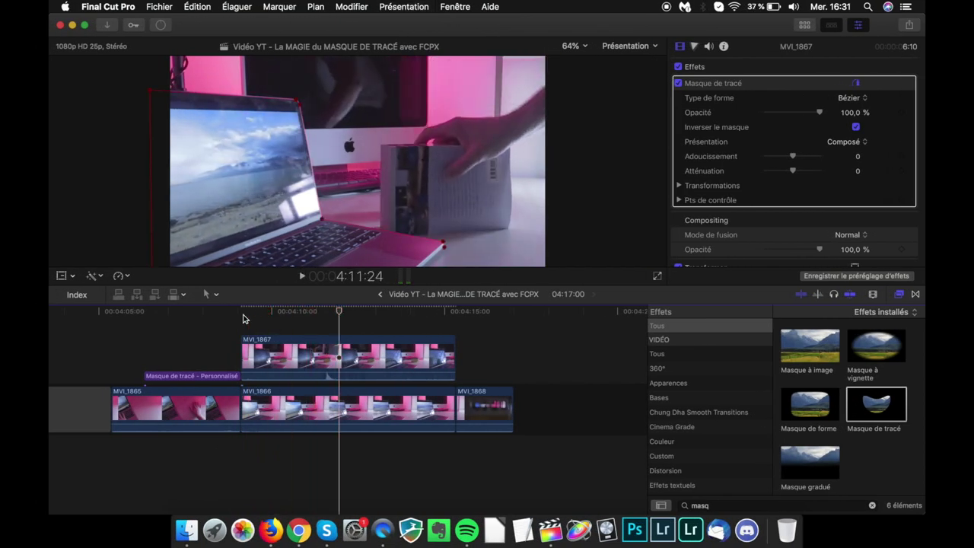
{"action": "left_click_drag", "start_coordinate": [339, 311], "coordinate": [287, 314]}
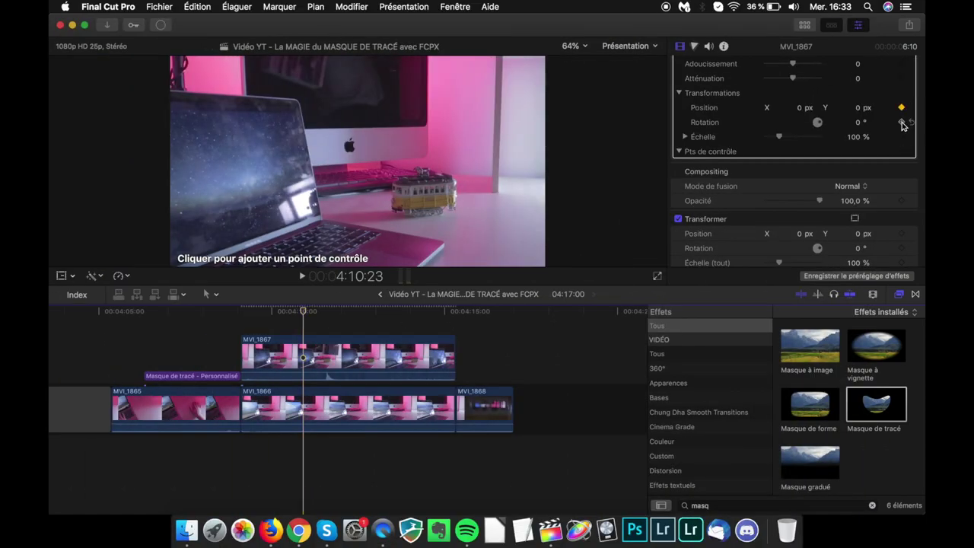
{"action": "left_click", "coordinate": [575, 45]}
{"action": "left_click", "coordinate": [578, 96]}
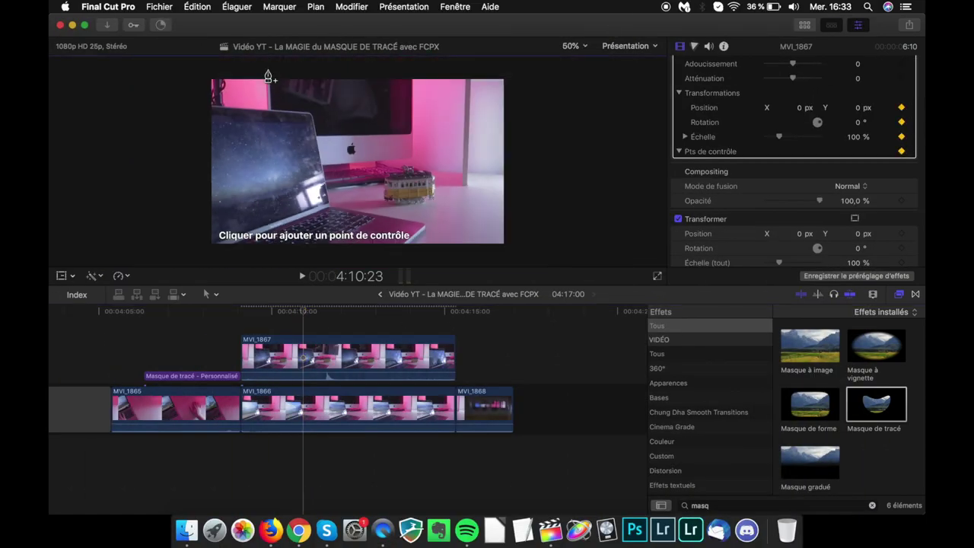
- Trace a new mask with eight points around the iMac monitor and close the outline
{"action": "left_click", "coordinate": [269, 111]}
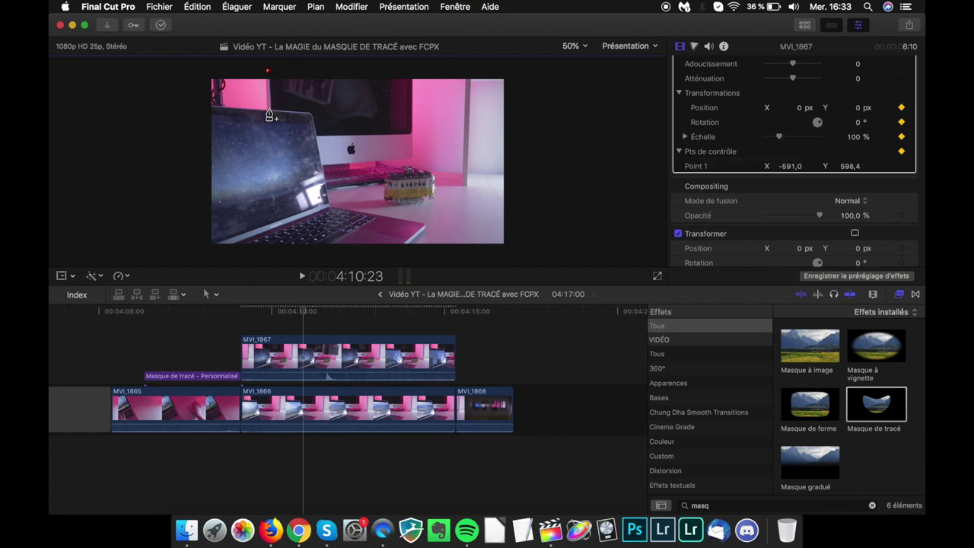
{"action": "left_click", "coordinate": [269, 110]}
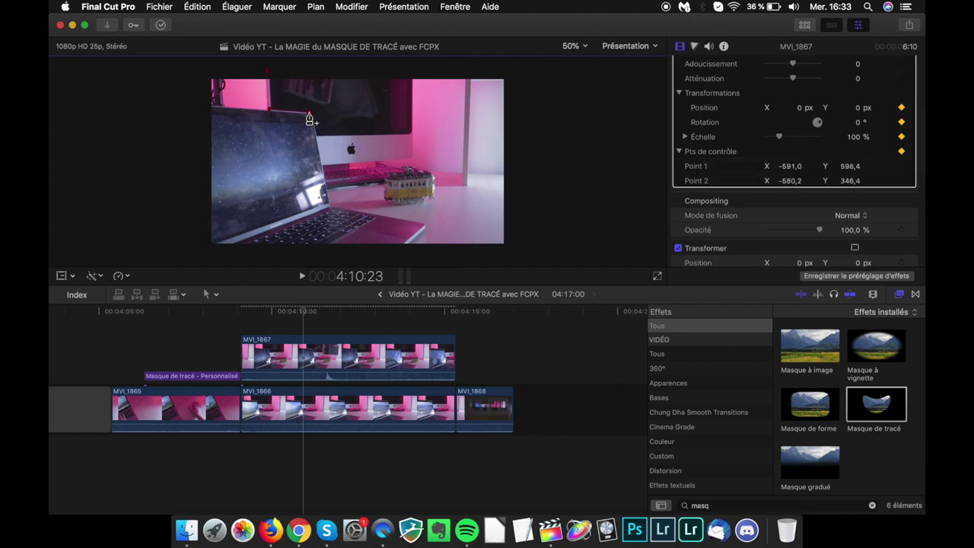
{"action": "left_click", "coordinate": [311, 115]}
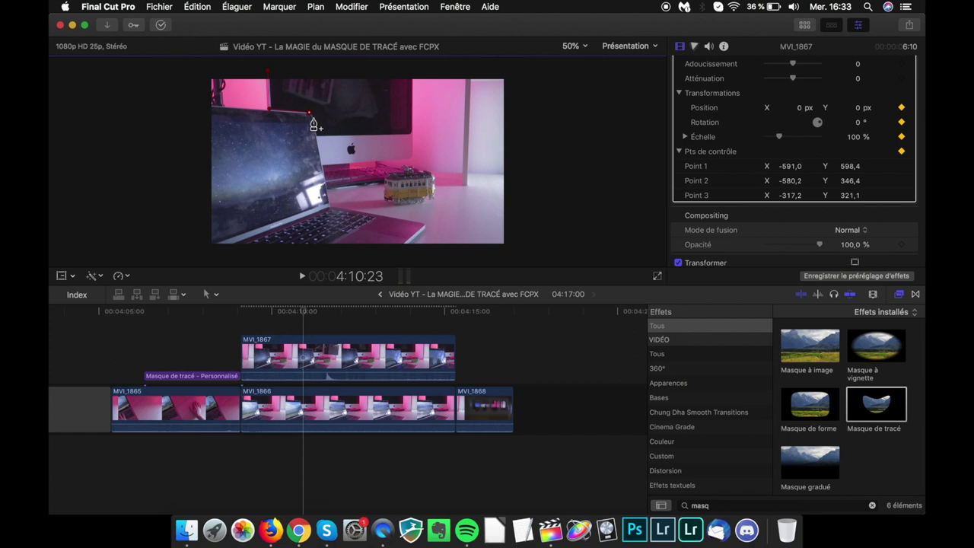
{"action": "left_click", "coordinate": [318, 141]}
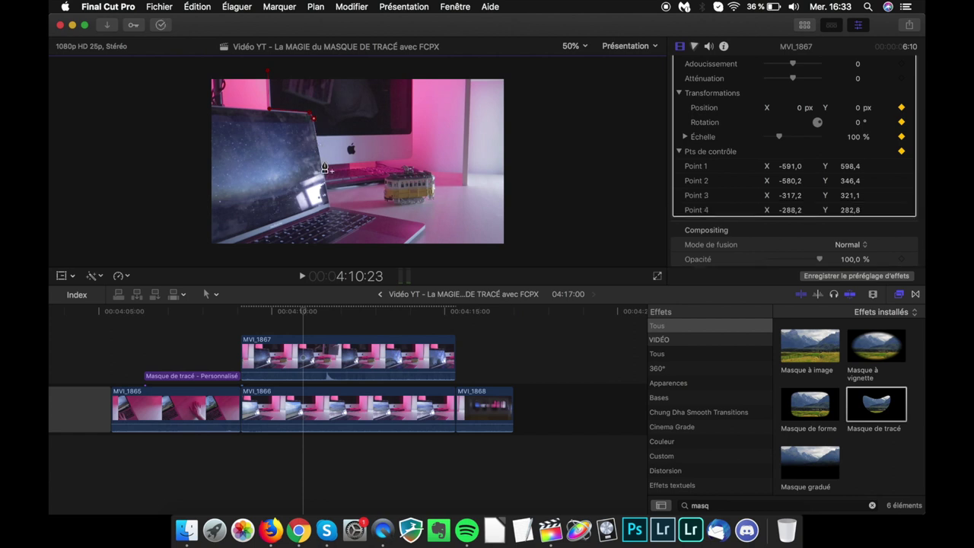
{"action": "left_click", "coordinate": [323, 166]}
{"action": "left_click", "coordinate": [353, 162]}
{"action": "left_click", "coordinate": [379, 161]}
{"action": "left_click", "coordinate": [411, 156]}
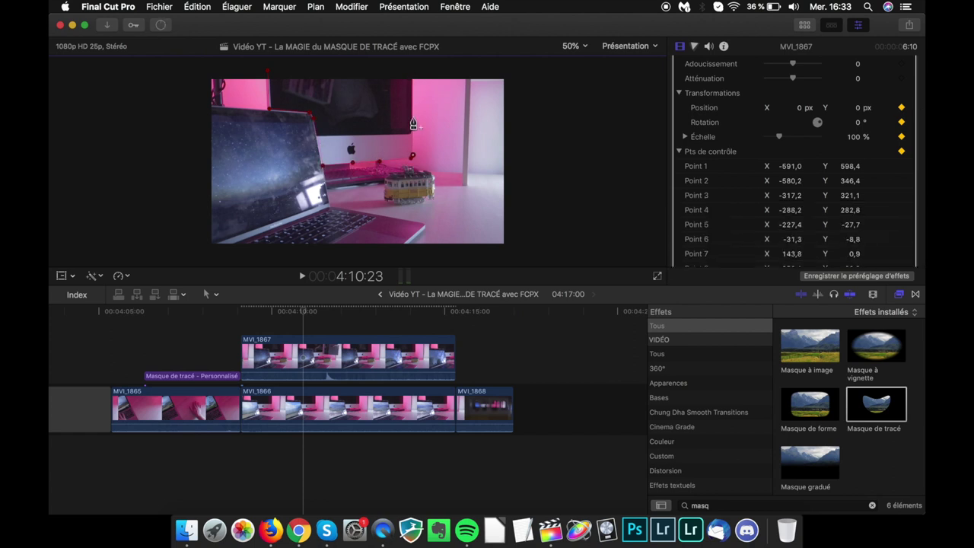
{"action": "left_click", "coordinate": [411, 72]}
{"action": "left_click", "coordinate": [267, 70]}
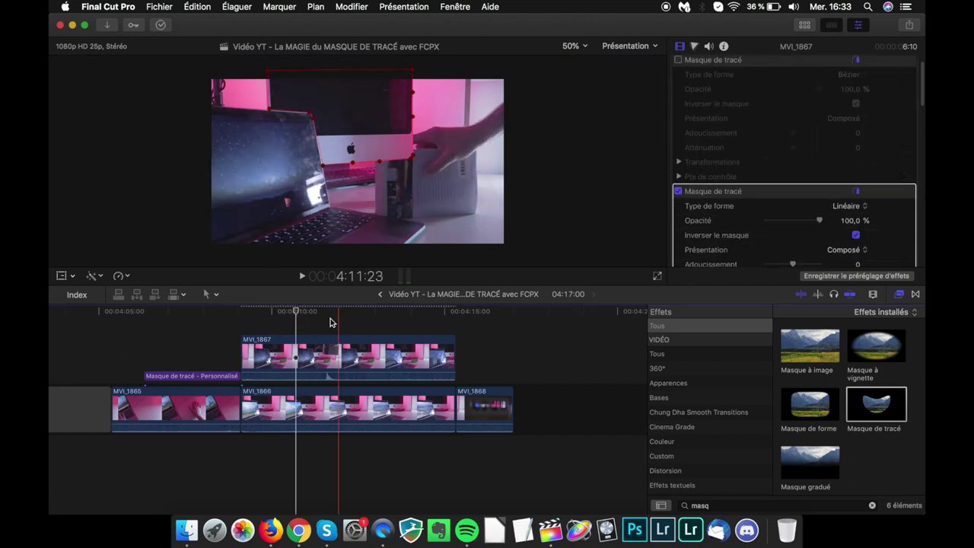
{"action": "left_click", "coordinate": [572, 46]}
- At 150% viewer zoom, nudge a mask point onto the monitor edge, then return to 50%
{"action": "left_click", "coordinate": [643, 193]}
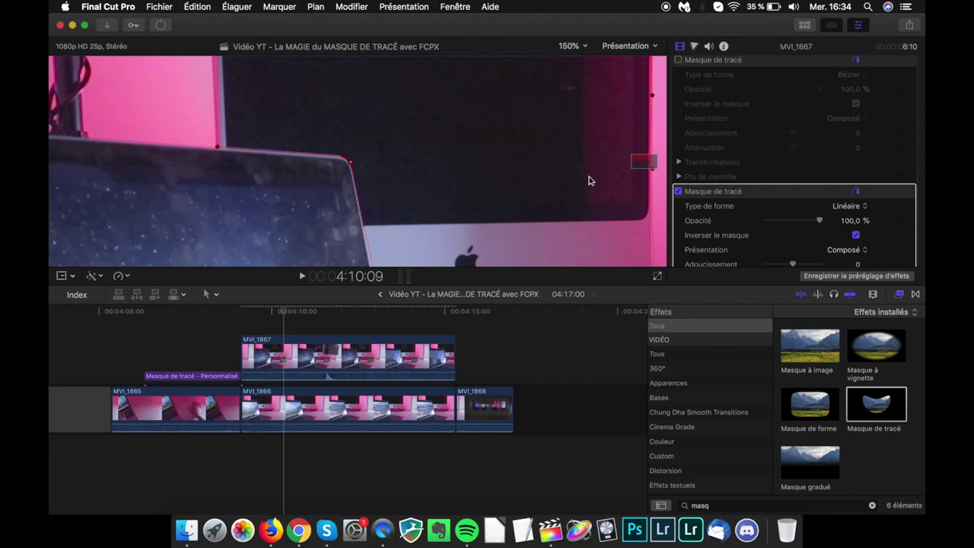
{"action": "left_click_drag", "start_coordinate": [362, 162], "coordinate": [368, 148]}
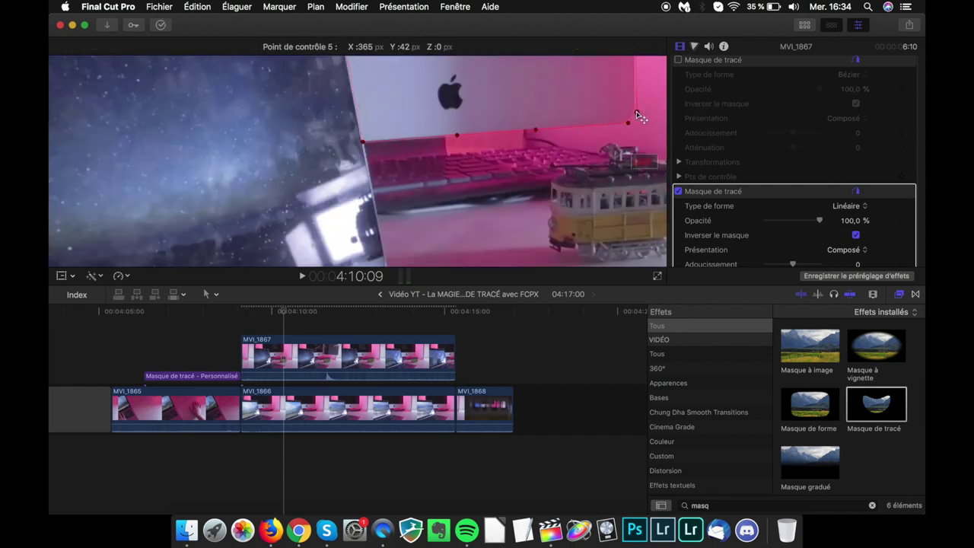
{"action": "left_click", "coordinate": [572, 46]}
{"action": "left_click", "coordinate": [582, 96]}
- Play from 4:10:17, select mask control point 4, and enlarge the viewer by shrinking the timeline
{"action": "left_click", "coordinate": [294, 312]}
{"action": "key", "text": "space"}
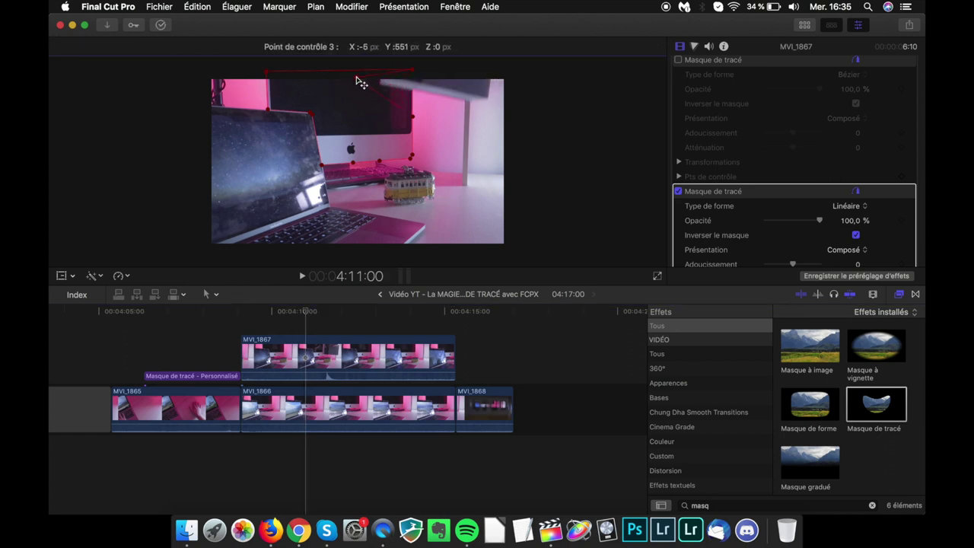
{"action": "key", "text": "Left"}
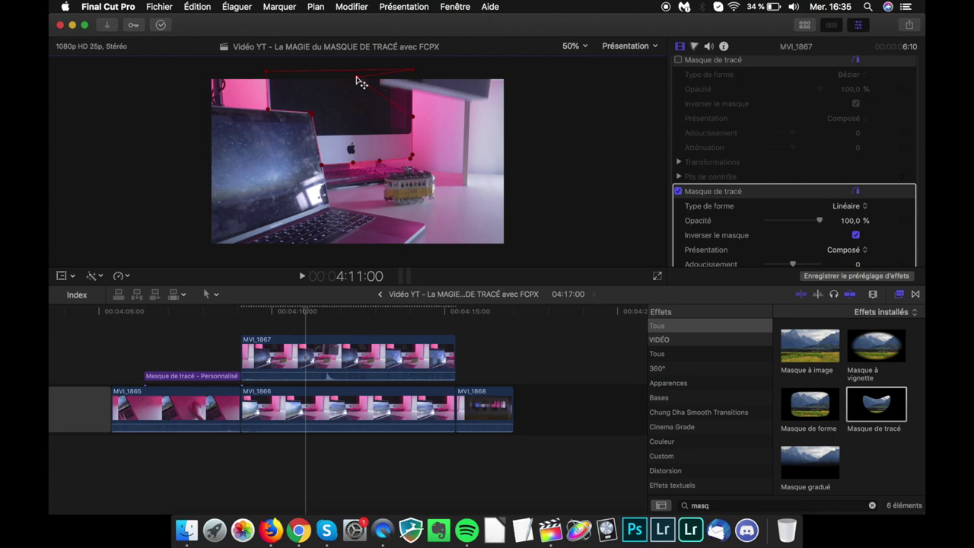
{"action": "left_click", "coordinate": [416, 120]}
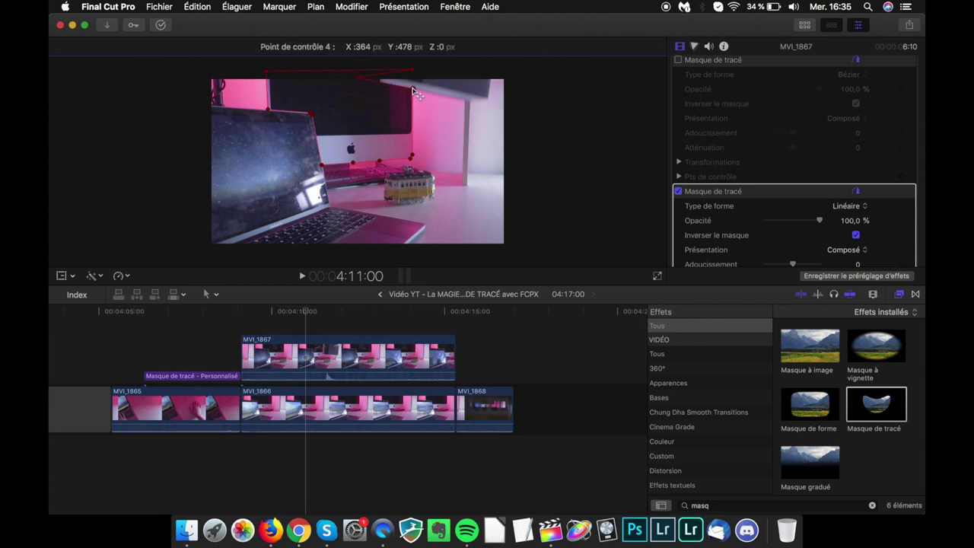
{"action": "left_click_drag", "start_coordinate": [379, 285], "coordinate": [378, 346]}
- Over the first frames, keyframe the iMac mask's top point onto the descending book's top edge
{"action": "key", "text": "super+equal"}
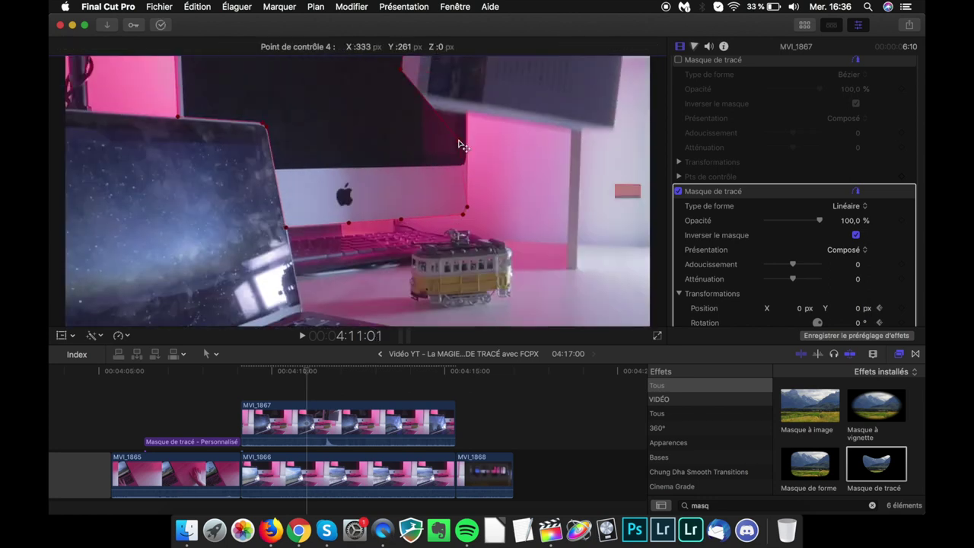
{"action": "key", "text": "Right"}
{"action": "key", "text": "Right"}
{"action": "key", "text": "Right"}
{"action": "key", "text": "Right"}
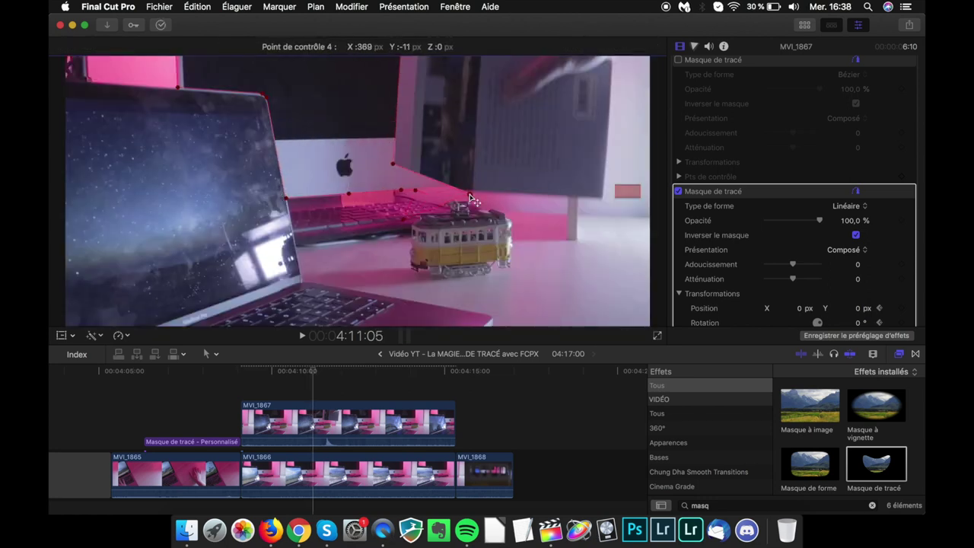
{"action": "key", "text": "Right"}
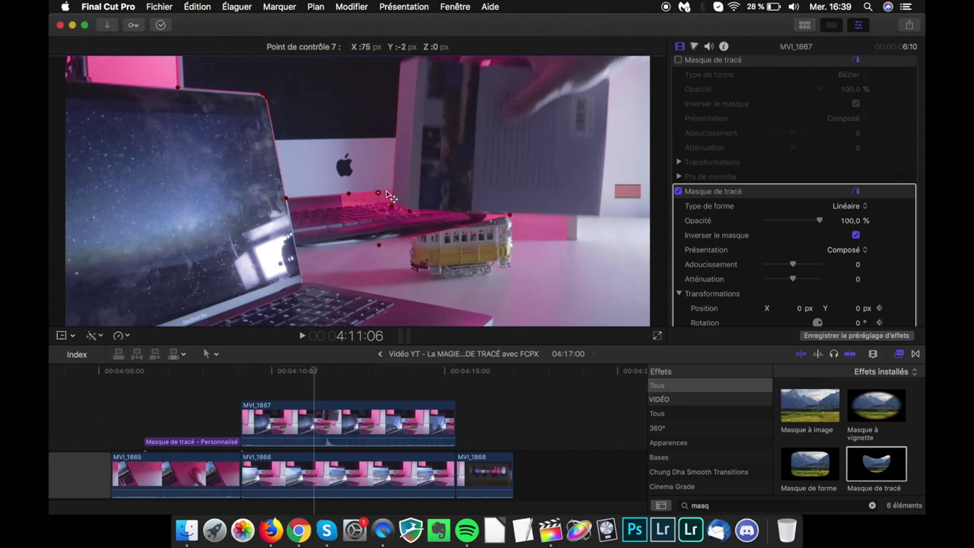
{"action": "key", "text": "Left"}
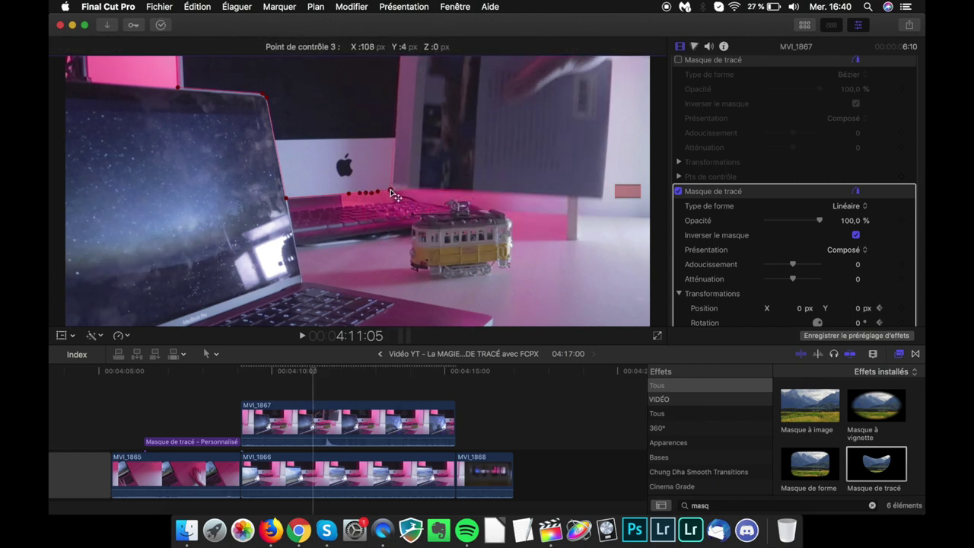
{"action": "left_click_drag", "start_coordinate": [395, 195], "coordinate": [398, 59]}
{"action": "key", "text": "super+minus"}
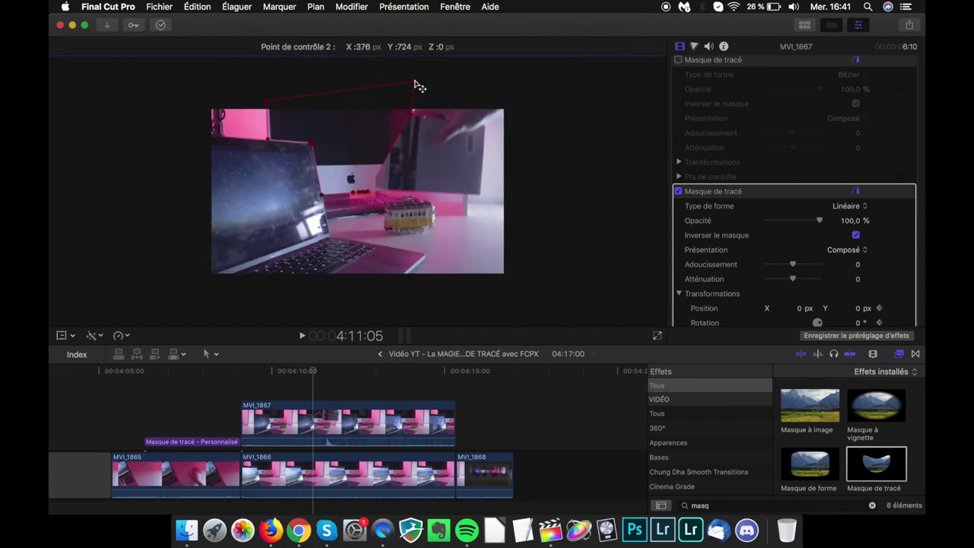
{"action": "key", "text": "super+equal"}
{"action": "key", "text": "Right"}
{"action": "key", "text": "super+minus"}
{"action": "key", "text": "super+equal"}
{"action": "key", "text": "Right"}
{"action": "key", "text": "super+minus"}
{"action": "left_click_drag", "start_coordinate": [381, 135], "coordinate": [383, 146]}
{"action": "key", "text": "super+equal"}
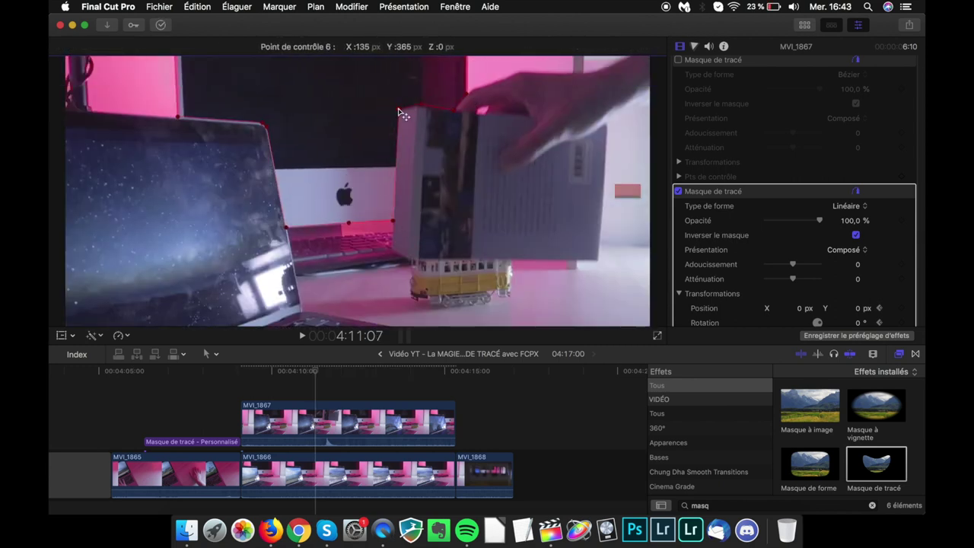
- Keep moving the mask points frame by frame to follow the book, with the viewer at 50%
{"action": "key", "text": "Right"}
{"action": "key", "text": "Right"}
{"action": "key", "text": "Right"}
{"action": "key", "text": "Right"}
{"action": "mouse_move", "coordinate": [395, 158]}
{"action": "left_mouse_down"}
{"action": "mouse_move", "coordinate": [393, 189]}
{"action": "mouse_move", "coordinate": [446, 188]}
{"action": "left_mouse_up"}
{"action": "key", "text": "Right"}
{"action": "key", "text": "Right"}
{"action": "key", "text": "Right"}
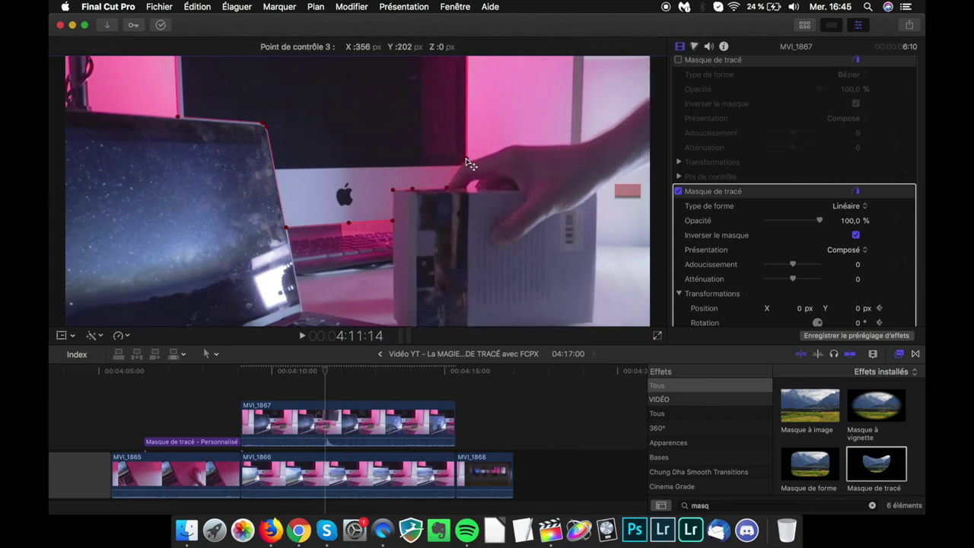
{"action": "key", "text": "Right"}
{"action": "key", "text": "Right"}
{"action": "key", "text": "Right"}
{"action": "key", "text": "Right"}
{"action": "key", "text": "Right"}
{"action": "key", "text": "Right"}
{"action": "key", "text": "Right"}
{"action": "key", "text": "Right"}
{"action": "left_click", "coordinate": [416, 189]}
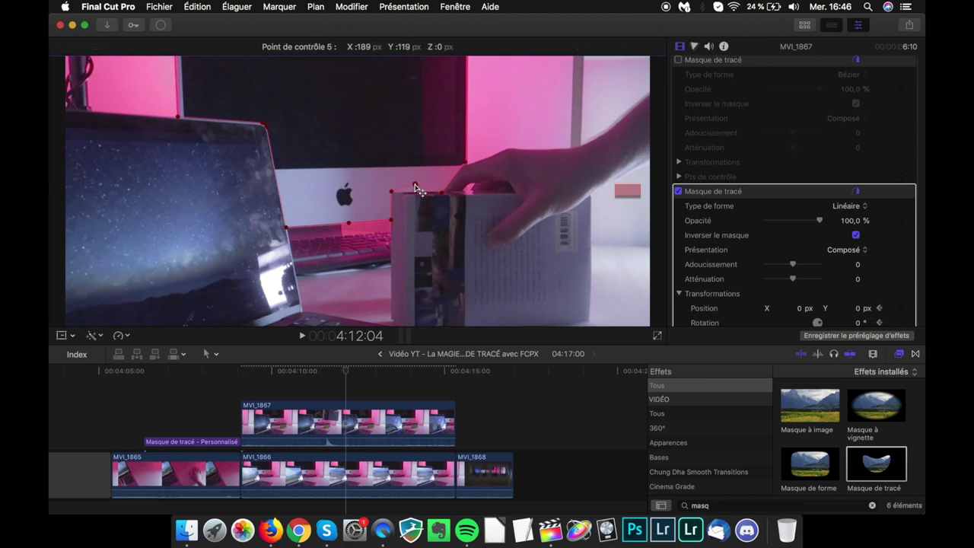
{"action": "key", "text": "Right"}
{"action": "key", "text": "Right"}
{"action": "mouse_move", "coordinate": [391, 183]}
{"action": "left_mouse_down"}
{"action": "mouse_move", "coordinate": [387, 173]}
{"action": "mouse_move", "coordinate": [432, 165]}
{"action": "mouse_move", "coordinate": [402, 64]}
{"action": "left_mouse_up"}
{"action": "key", "text": "Right"}
{"action": "key", "text": "Right"}
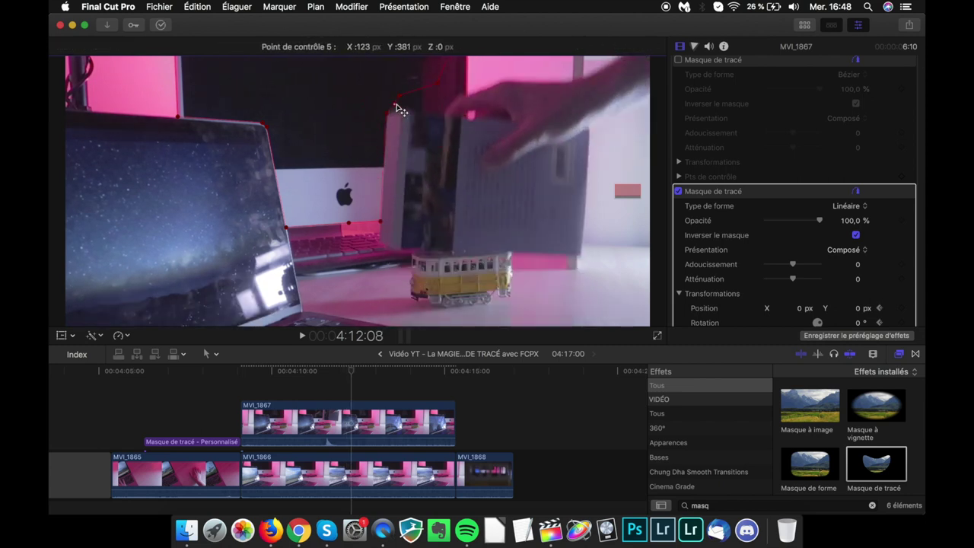
{"action": "key", "text": "Right"}
{"action": "left_click", "coordinate": [573, 46]}
{"action": "left_click", "coordinate": [577, 102]}
{"action": "key", "text": "Right"}
- Adjust mask control point 7, then drop another Masque de tracé effect onto MVI_1867
{"action": "mouse_move", "coordinate": [391, 187]}
{"action": "left_mouse_down"}
{"action": "mouse_move", "coordinate": [409, 213]}
{"action": "mouse_move", "coordinate": [370, 124]}
{"action": "left_mouse_up"}
{"action": "key", "text": "Right"}
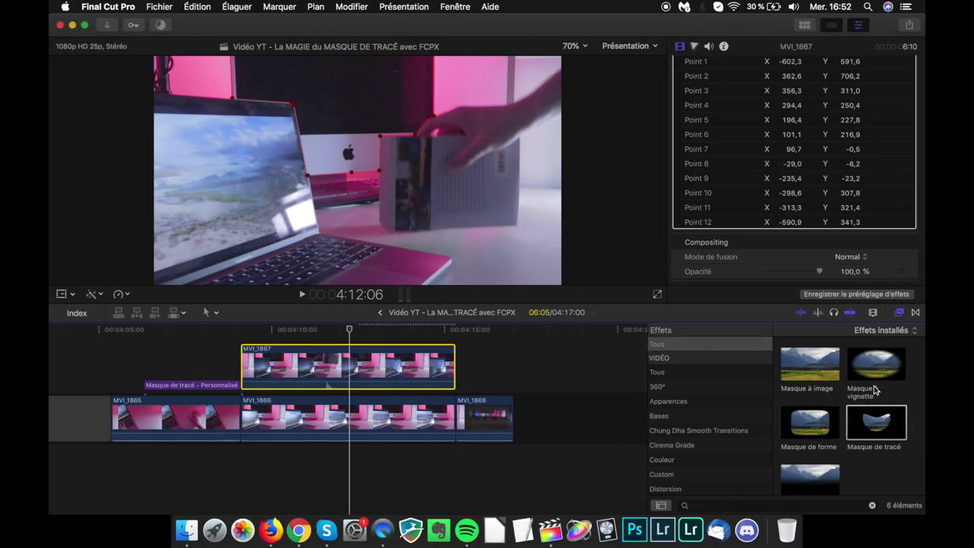
{"action": "left_click_drag", "start_coordinate": [875, 426], "coordinate": [403, 369]}
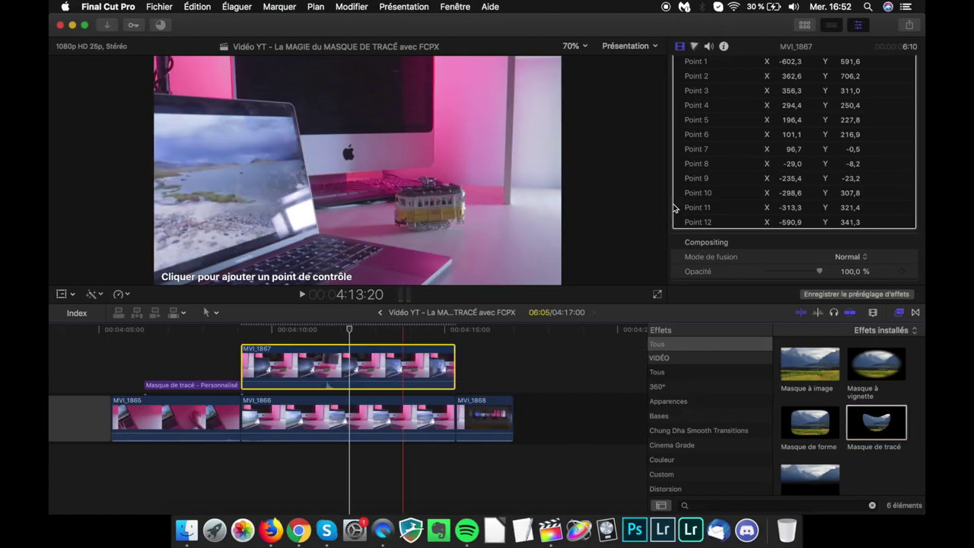
{"action": "scroll", "coordinate": [684, 114], "scroll_direction": "up", "scroll_amount": 5}
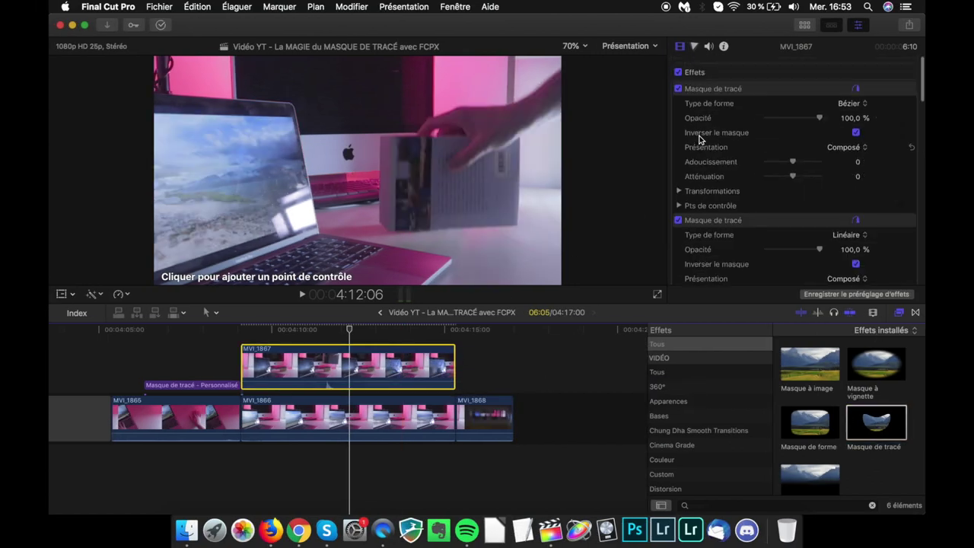
- Switch off the first draw mask, return to 4:11:01, and expand the new mask's transformations
{"action": "left_click", "coordinate": [678, 84]}
{"action": "left_click", "coordinate": [679, 83]}
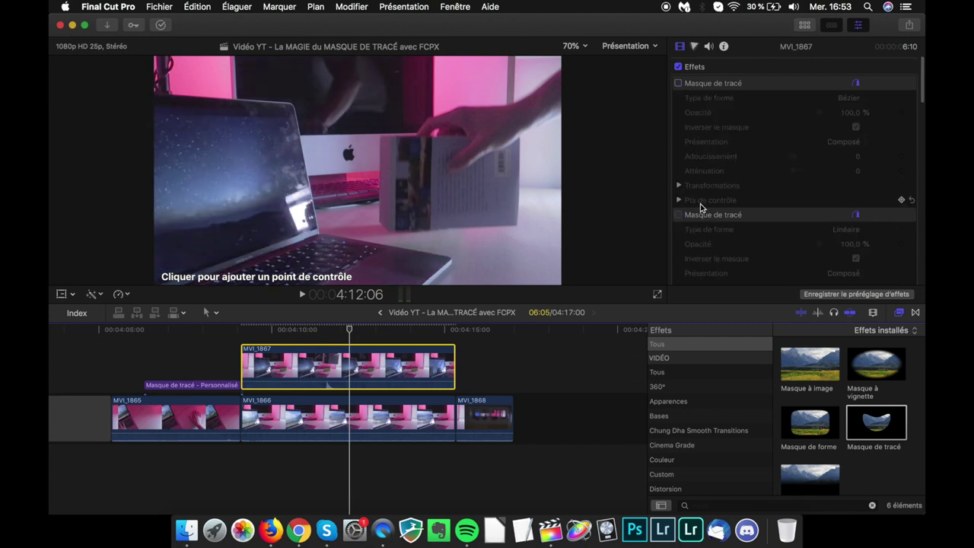
{"action": "scroll", "coordinate": [700, 207], "scroll_direction": "down", "scroll_amount": 3}
{"action": "scroll", "coordinate": [701, 205], "scroll_direction": "down", "scroll_amount": 4}
{"action": "scroll", "coordinate": [703, 205], "scroll_direction": "down", "scroll_amount": 3}
{"action": "scroll", "coordinate": [704, 206], "scroll_direction": "down", "scroll_amount": 5}
{"action": "scroll", "coordinate": [704, 205], "scroll_direction": "down", "scroll_amount": 3}
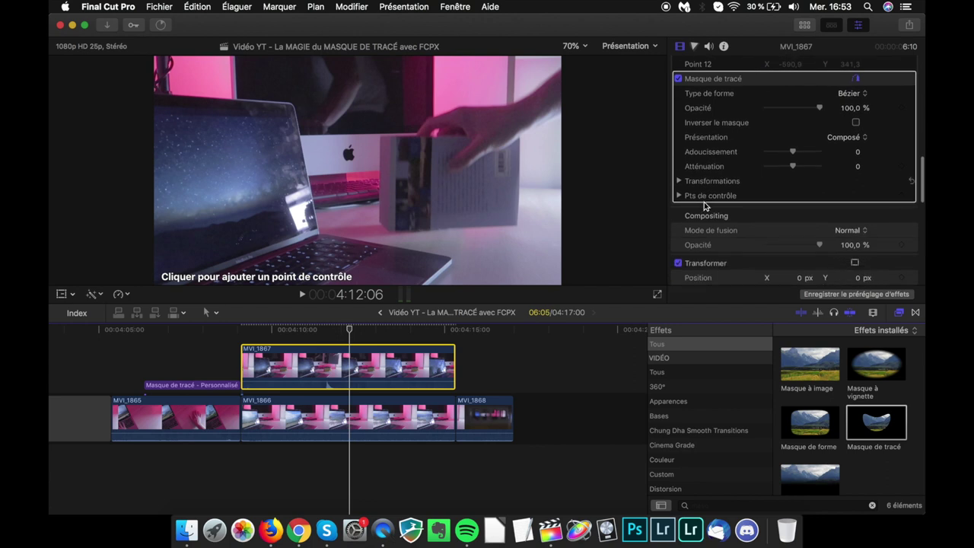
{"action": "left_click", "coordinate": [308, 331]}
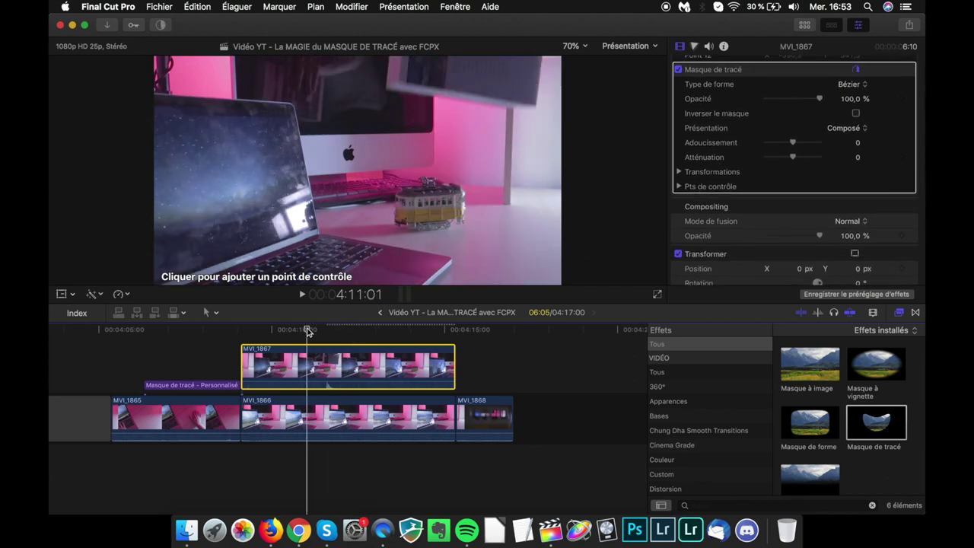
{"action": "left_click", "coordinate": [678, 171]}
{"action": "scroll", "coordinate": [817, 199], "scroll_direction": "down", "scroll_amount": 2}
{"action": "scroll", "coordinate": [816, 198], "scroll_direction": "down", "scroll_amount": 2}
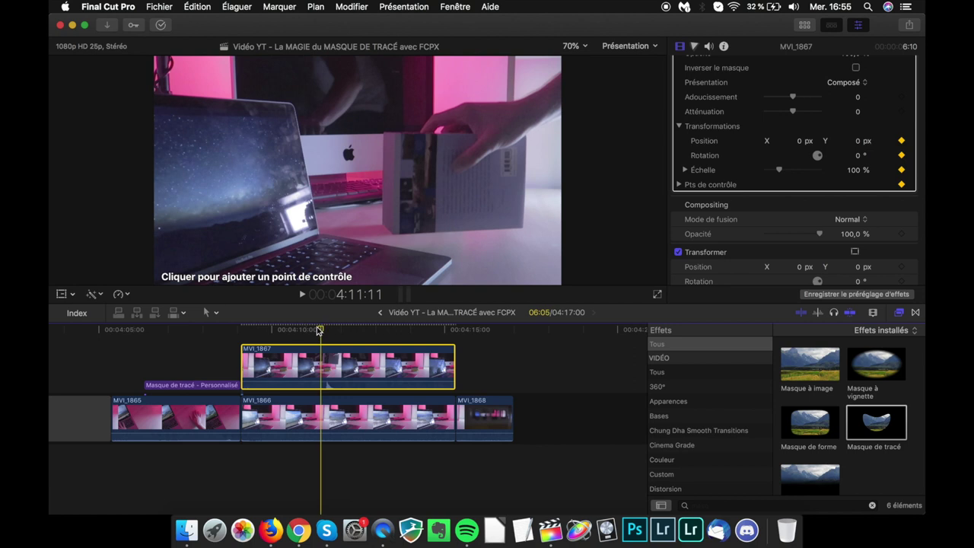
- Around 4:12:07, step through frames and move a desk mask point to keyframe it
{"action": "left_click_drag", "start_coordinate": [319, 329], "coordinate": [350, 329]}
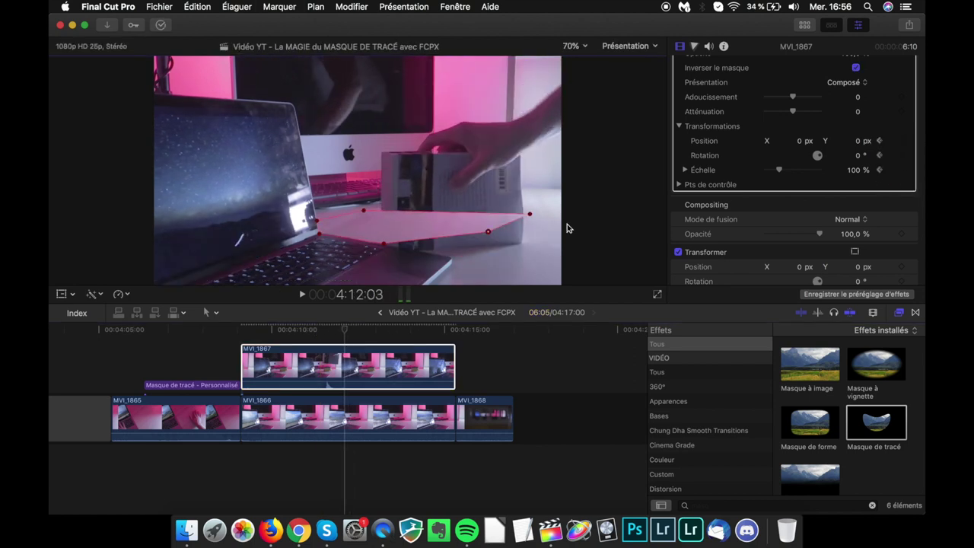
{"action": "key", "text": "Left"}
{"action": "key", "text": "Right"}
{"action": "key", "text": "Right"}
{"action": "key", "text": "Right"}
{"action": "key", "text": "Right"}
{"action": "key", "text": "Left"}
{"action": "key", "text": "Left"}
{"action": "key", "text": "Left"}
{"action": "key", "text": "Left"}
{"action": "key", "text": "Right"}
{"action": "key", "text": "Right"}
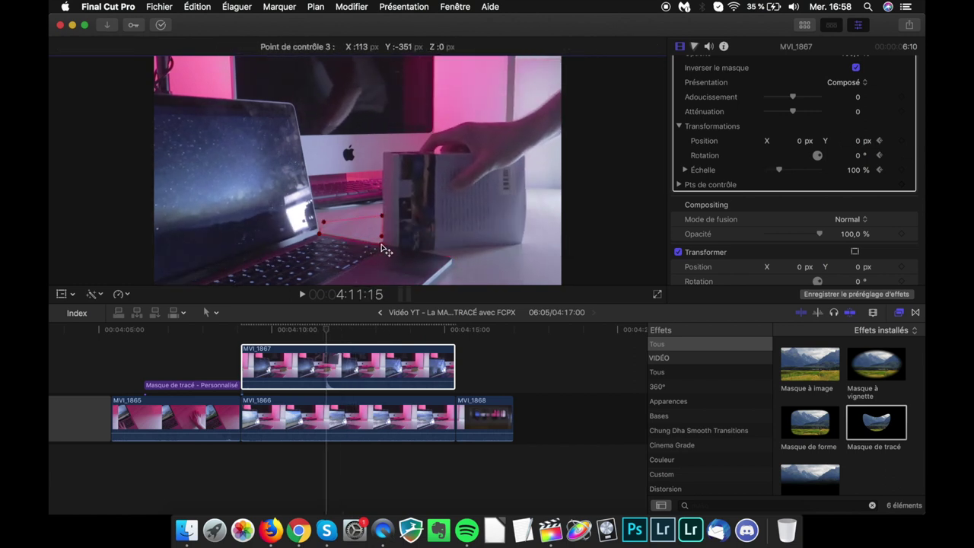
{"action": "key", "text": "Right"}
{"action": "key", "text": "Right"}
{"action": "key", "text": "Right"}
{"action": "key", "text": "Right"}
{"action": "key", "text": "Right"}
{"action": "key", "text": "Right"}
{"action": "key", "text": "Left"}
{"action": "key", "text": "Left"}
{"action": "key", "text": "Left"}
{"action": "key", "text": "Left"}
{"action": "key", "text": "Left"}
{"action": "key", "text": "Right"}
{"action": "key", "text": "Right"}
{"action": "key", "text": "Right"}
{"action": "key", "text": "Right"}
{"action": "key", "text": "Right"}
{"action": "key", "text": "Right"}
{"action": "key", "text": "Right"}
{"action": "key", "text": "Right"}
{"action": "key", "text": "Right"}
{"action": "left_click_drag", "start_coordinate": [367, 243], "coordinate": [384, 245]}
{"action": "key", "text": "Right"}
{"action": "key", "text": "Right"}
{"action": "key", "text": "Right"}
{"action": "key", "text": "Right"}
{"action": "key", "text": "Right"}
{"action": "key", "text": "Right"}
{"action": "key", "text": "Right"}
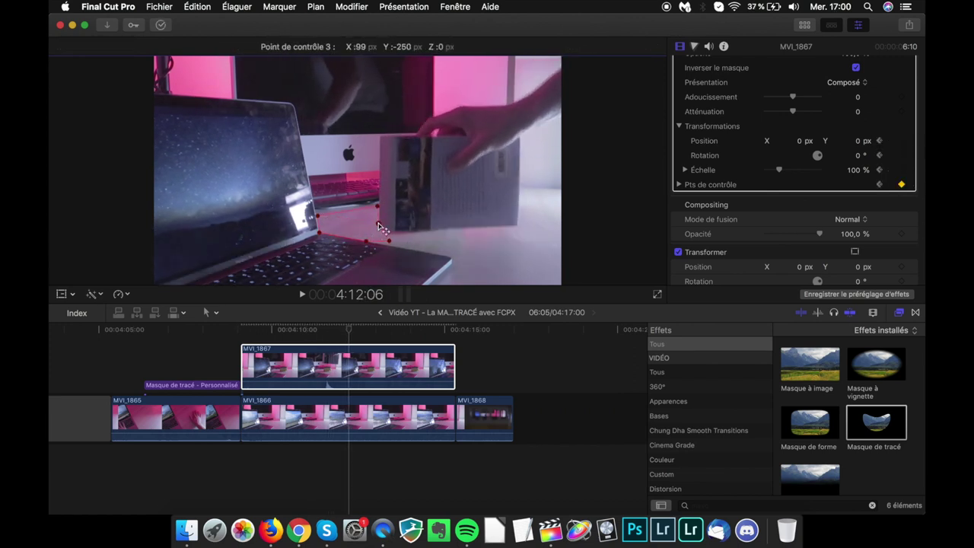
{"action": "key", "text": "Right"}
{"action": "key", "text": "Right"}
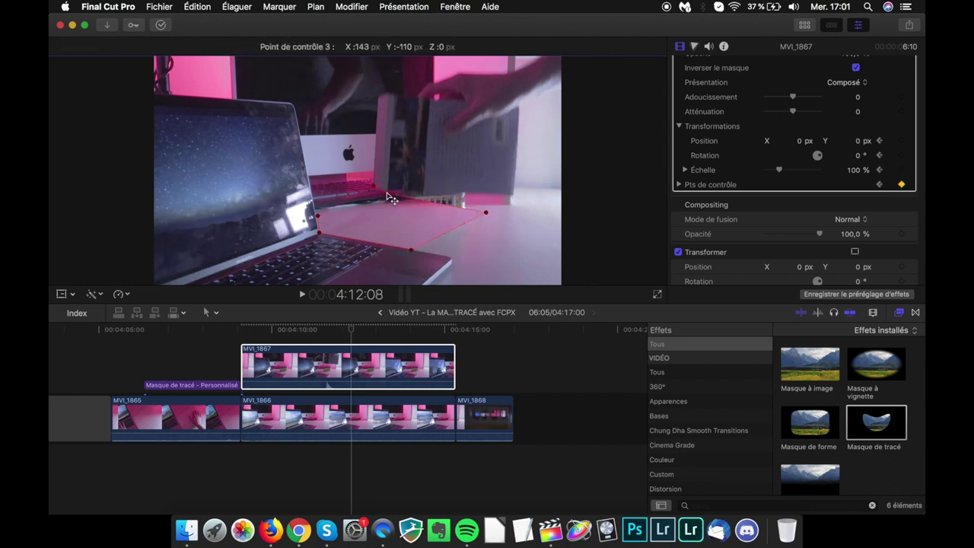
- Re-enable both draw masks on MVI_1867 from 4:11:06 and play back the masked section
{"action": "left_click", "coordinate": [678, 67]}
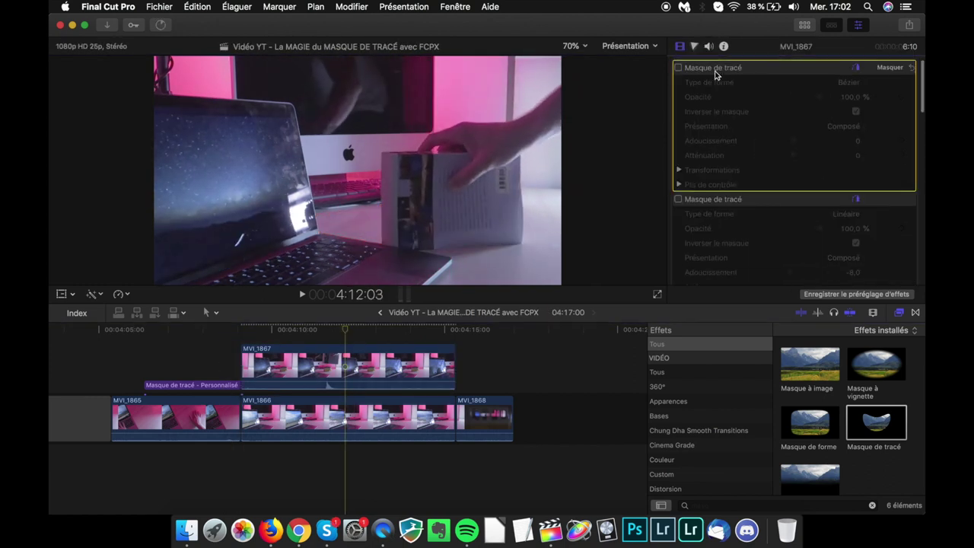
{"action": "left_click_drag", "start_coordinate": [348, 329], "coordinate": [315, 330]}
{"action": "left_click", "coordinate": [677, 198]}
{"action": "key", "text": "Right"}
{"action": "key", "text": "Right"}
{"action": "key", "text": "Right"}
{"action": "key", "text": "Right"}
{"action": "key", "text": "Right"}
{"action": "key", "text": "Right"}
{"action": "key", "text": "Right"}
{"action": "key", "text": "Right"}
{"action": "key", "text": "space"}
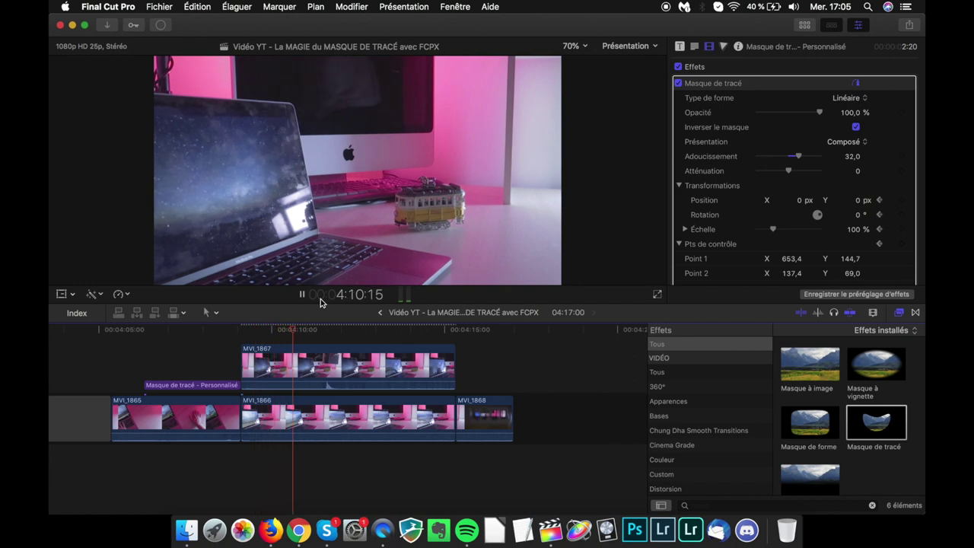
{"action": "key", "text": "space"}
{"action": "left_click", "coordinate": [677, 84]}
{"action": "scroll", "coordinate": [698, 110], "scroll_direction": "down", "scroll_amount": 3}
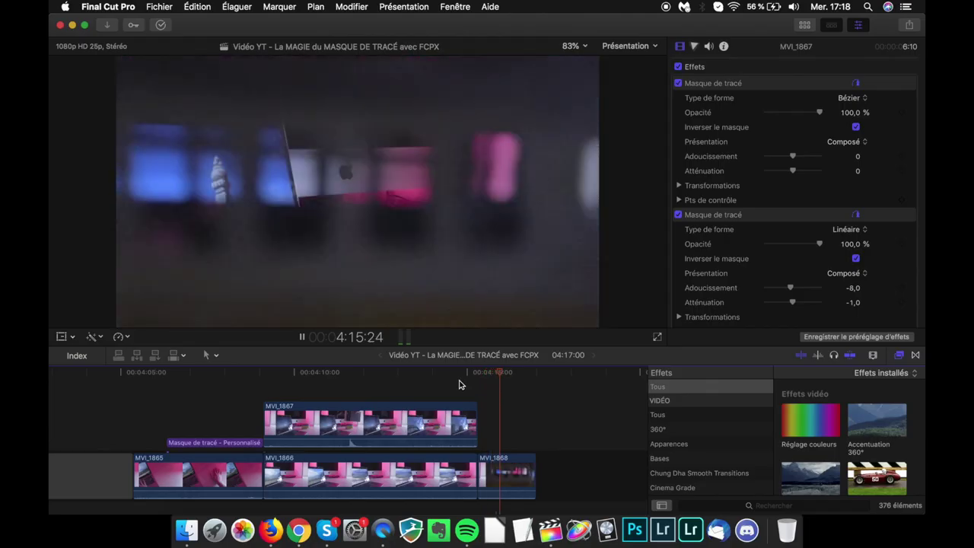
- Stop playback and scrub from 4:14:23 through 4:15:08 into MVI_1868 at 4:16:10
{"action": "key", "text": "space"}
{"action": "left_click_drag", "start_coordinate": [520, 373], "coordinate": [464, 377]}
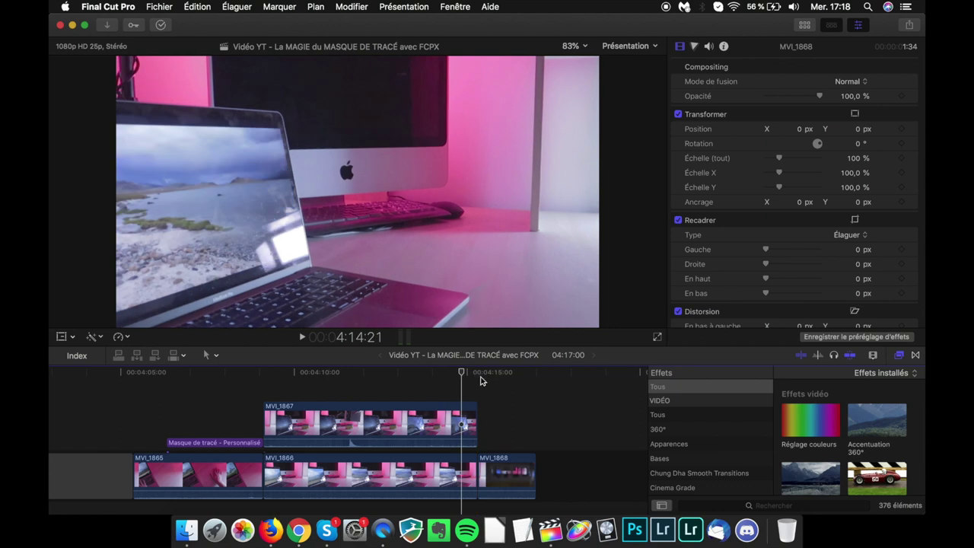
{"action": "left_click", "coordinate": [477, 373]}
{"action": "mouse_move", "coordinate": [486, 373]}
{"action": "left_mouse_down"}
{"action": "mouse_move", "coordinate": [520, 371]}
{"action": "mouse_move", "coordinate": [507, 372]}
{"action": "left_mouse_up"}
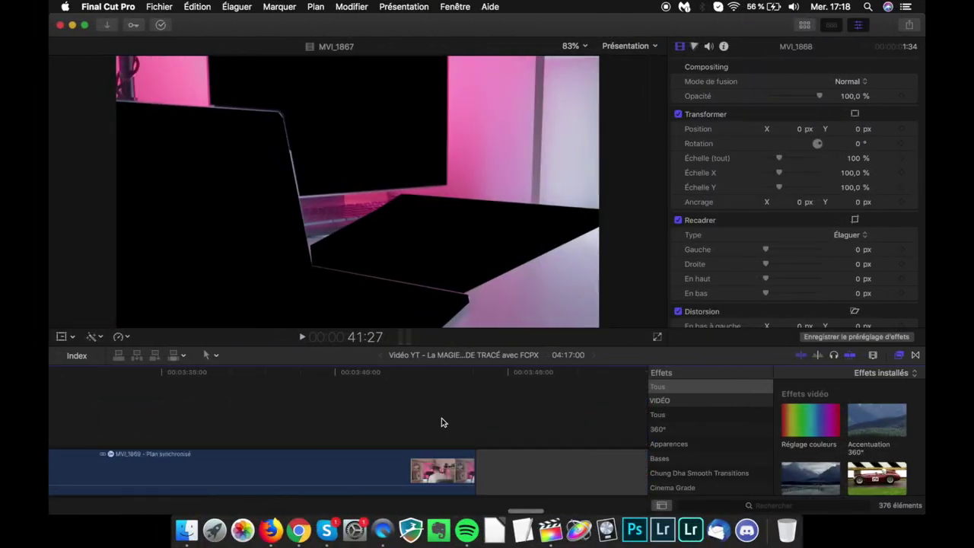
- Open the synchronised clip and lift MVI_1868 into a connected lane above the storyline
{"action": "scroll", "coordinate": [444, 422], "scroll_direction": "left", "scroll_amount": 10}
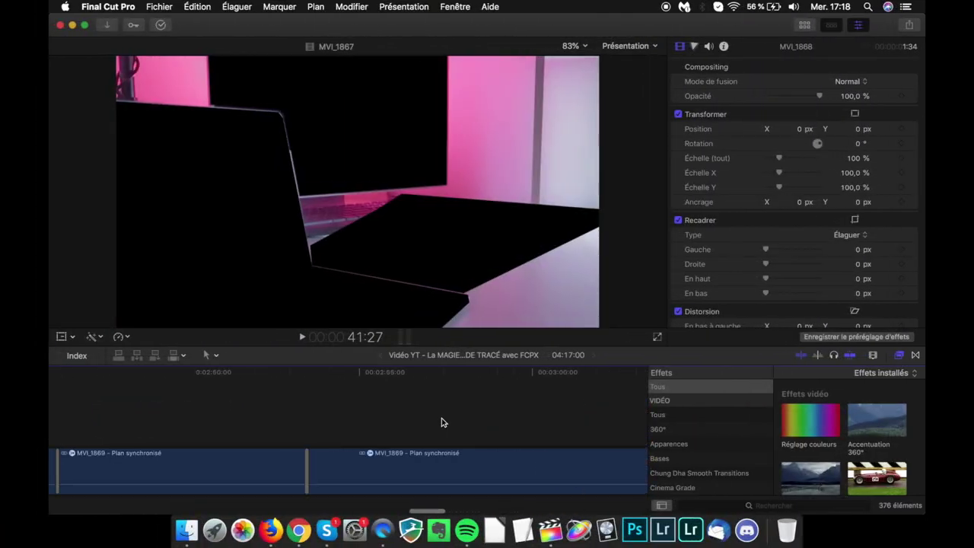
{"action": "scroll", "coordinate": [402, 402], "scroll_direction": "left", "scroll_amount": 5}
{"action": "scroll", "coordinate": [403, 401], "scroll_direction": "left", "scroll_amount": 5}
{"action": "scroll", "coordinate": [402, 402], "scroll_direction": "left", "scroll_amount": 5}
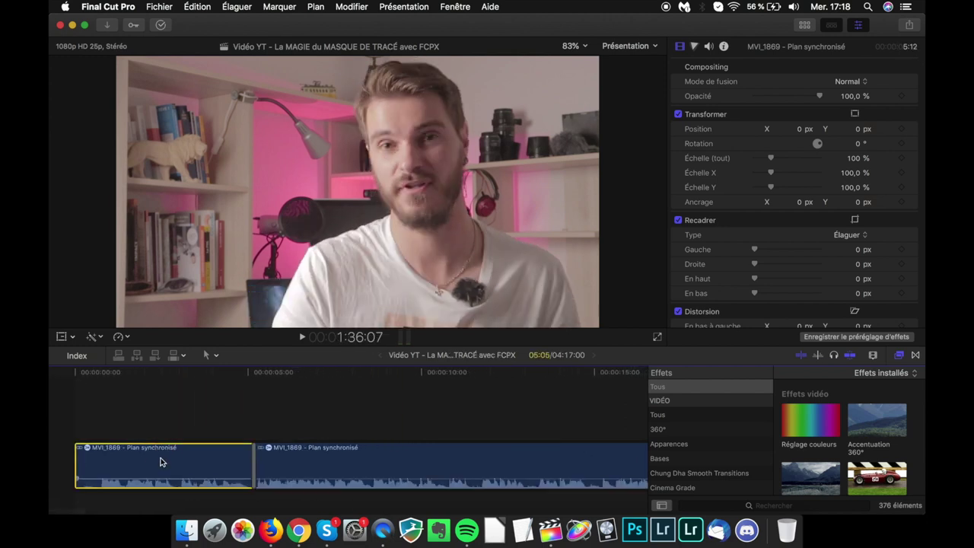
{"action": "double_click", "coordinate": [163, 461]}
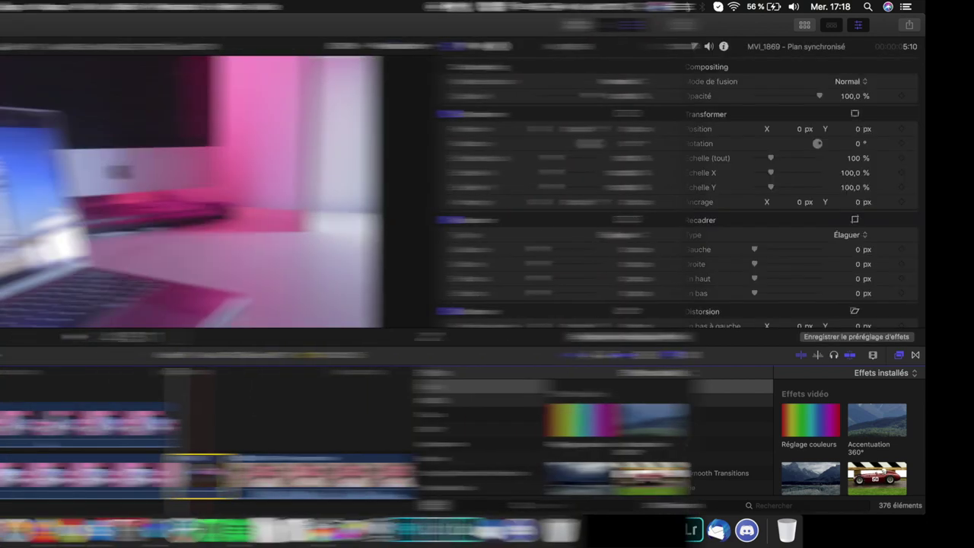
{"action": "left_click", "coordinate": [425, 473]}
{"action": "left_click_drag", "start_coordinate": [426, 474], "coordinate": [427, 418]}
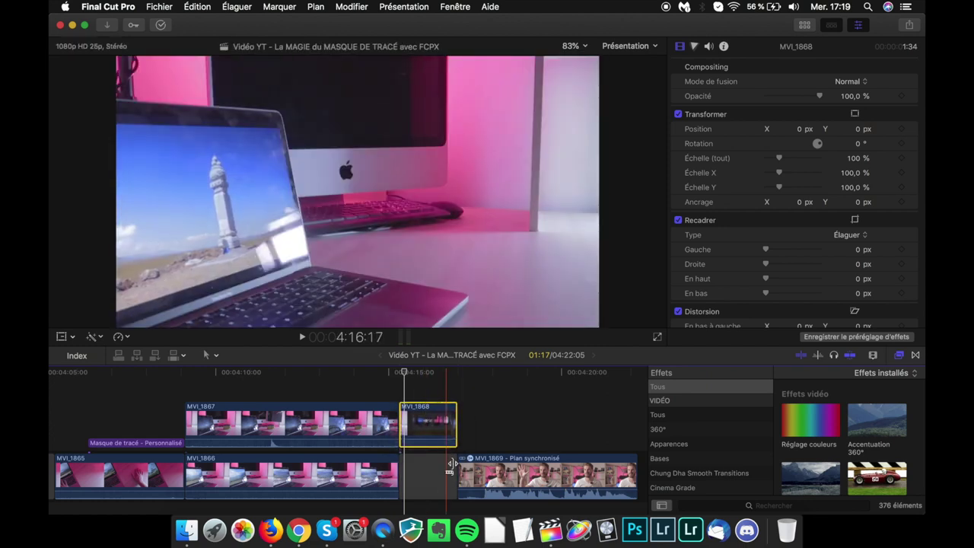
- Extend MVI_1869's start earlier beneath MVI_1868 and play back the transition area
{"action": "mouse_move", "coordinate": [453, 470]}
{"action": "left_mouse_down"}
{"action": "mouse_move", "coordinate": [429, 472]}
{"action": "mouse_move", "coordinate": [447, 473]}
{"action": "left_mouse_up"}
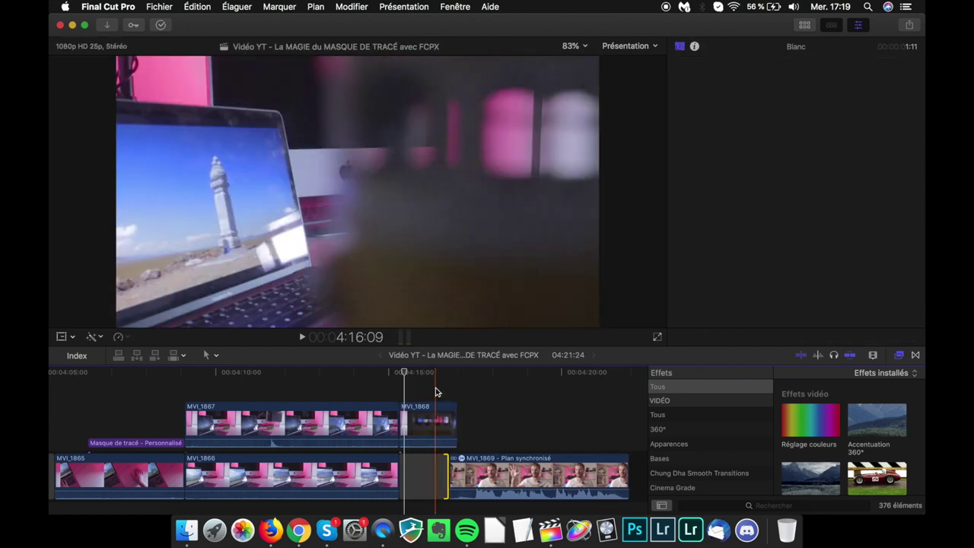
{"action": "key", "text": "c"}
{"action": "left_click_drag", "start_coordinate": [436, 390], "coordinate": [404, 386]}
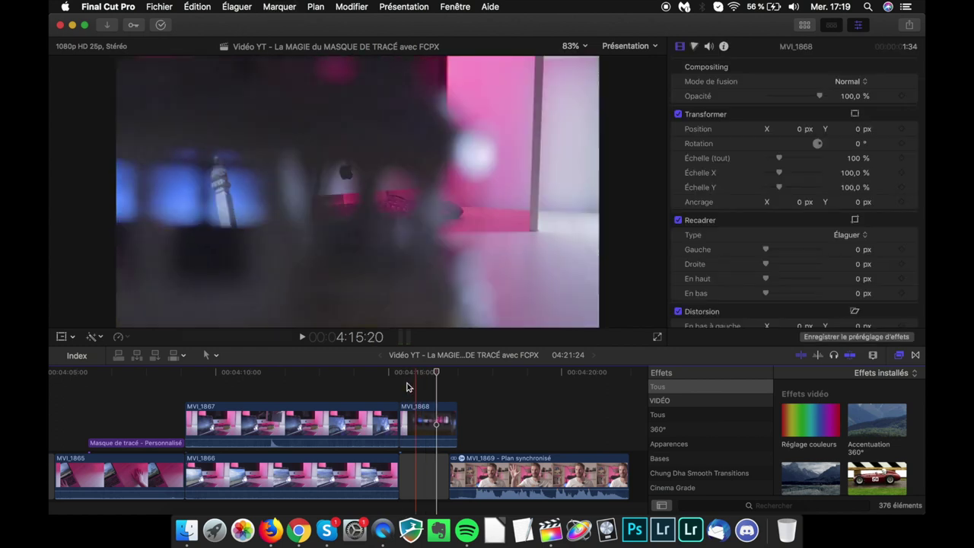
{"action": "key", "text": "space"}
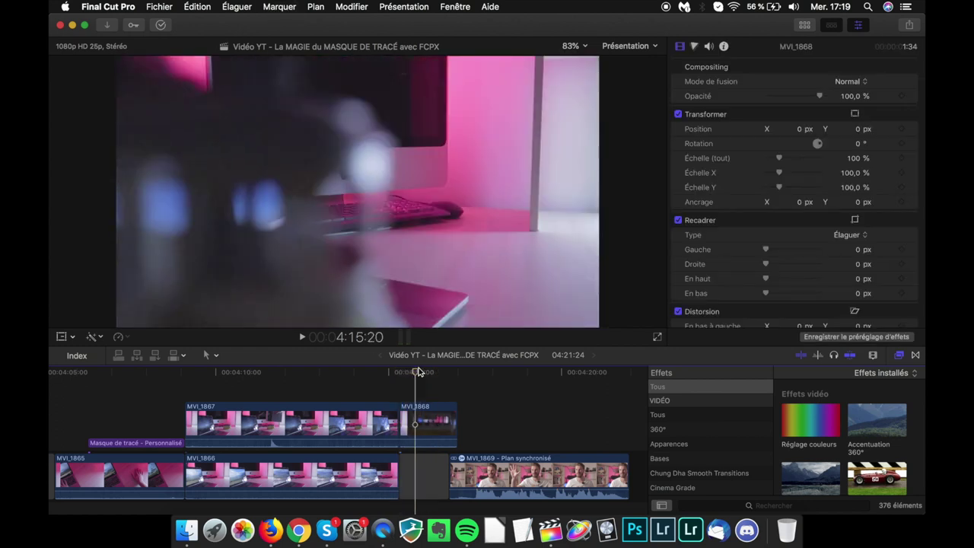
{"action": "left_click_drag", "start_coordinate": [448, 476], "coordinate": [444, 475]}
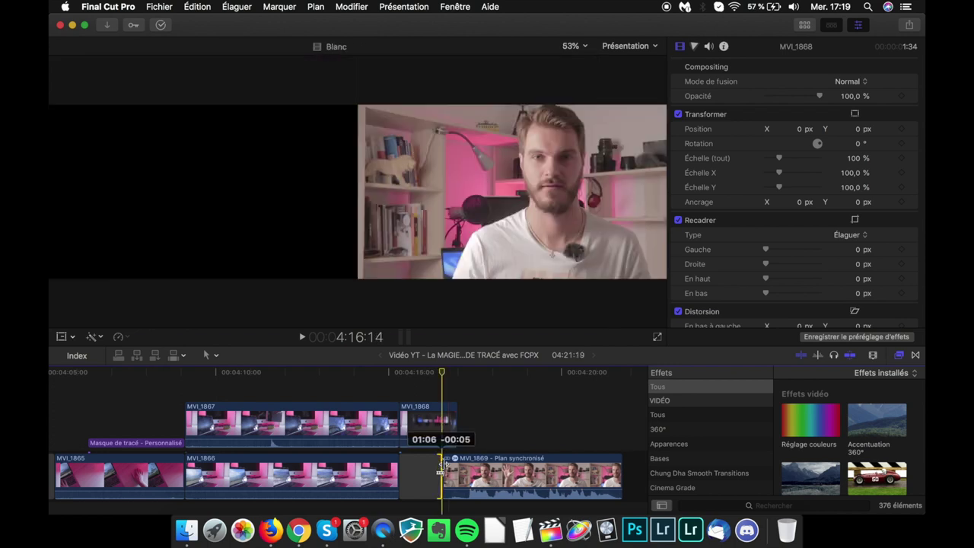
{"action": "left_click", "coordinate": [441, 428]}
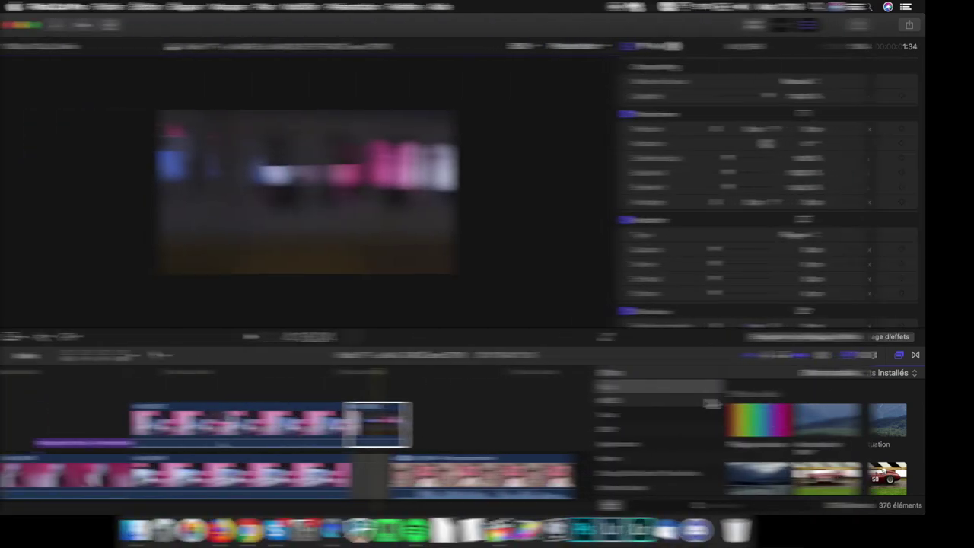
{"action": "left_click", "coordinate": [753, 505]}
{"action": "type", "text": "masque"}
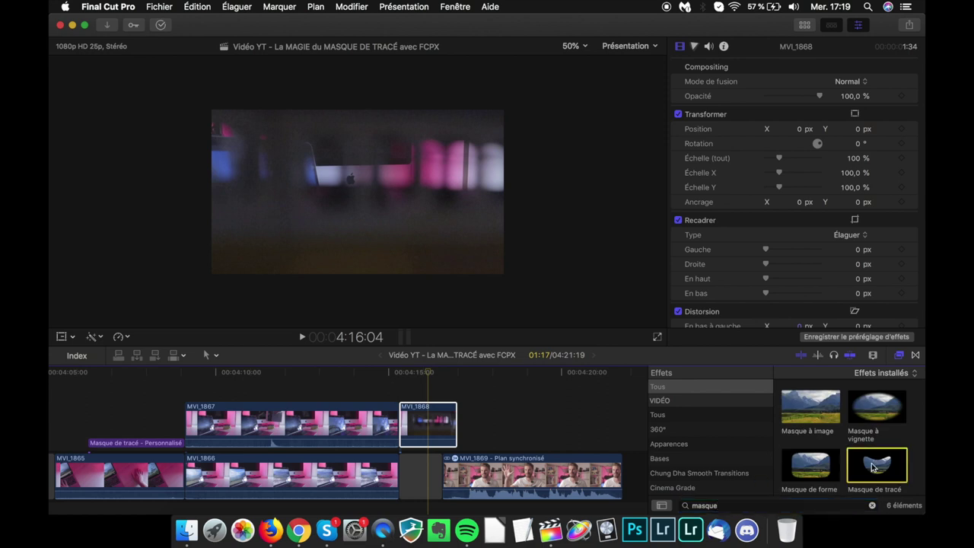
- Apply Masque de tracé to MVI_1868, expand its transformations, and place the first control points
{"action": "left_click_drag", "start_coordinate": [873, 467], "coordinate": [429, 423]}
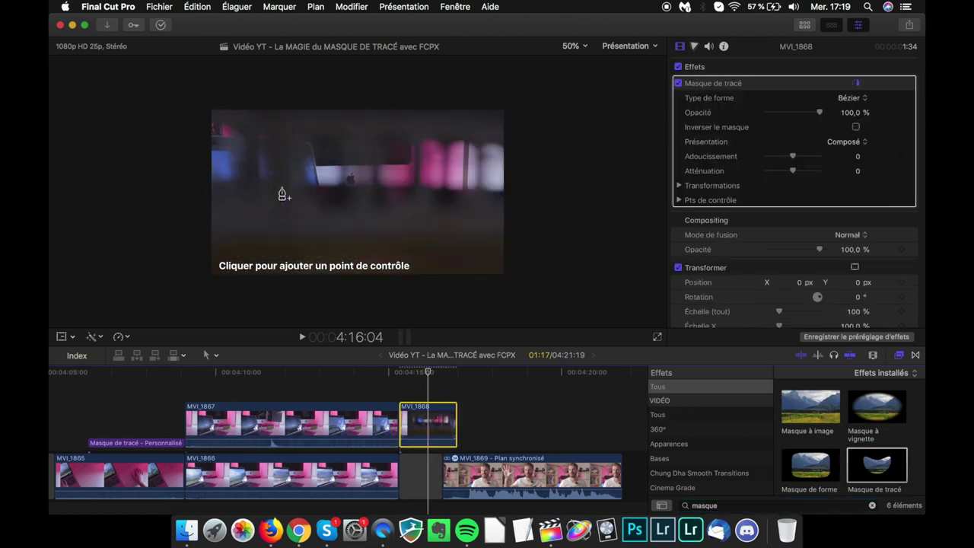
{"action": "scroll", "coordinate": [677, 180], "scroll_direction": "down", "scroll_amount": 1}
{"action": "left_click", "coordinate": [679, 184]}
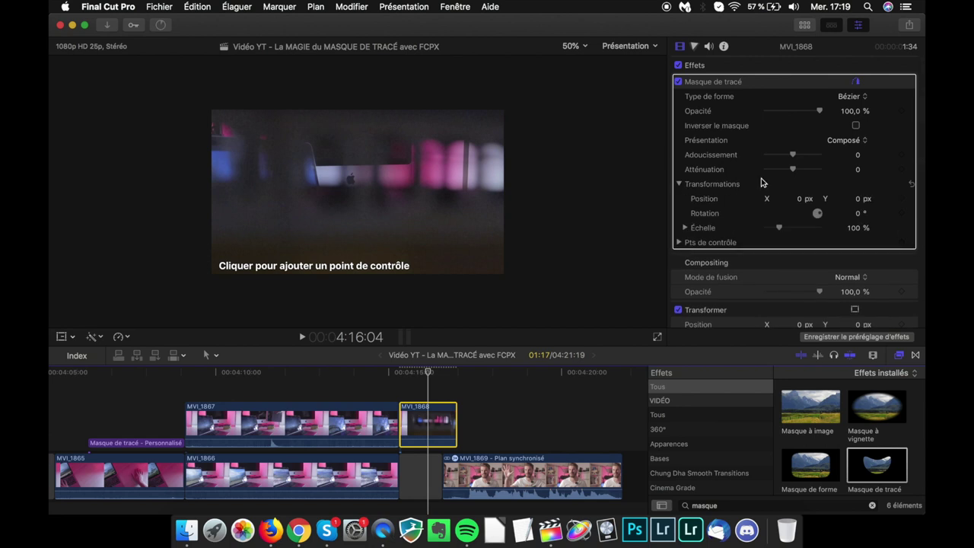
{"action": "scroll", "coordinate": [850, 166], "scroll_direction": "down", "scroll_amount": 3}
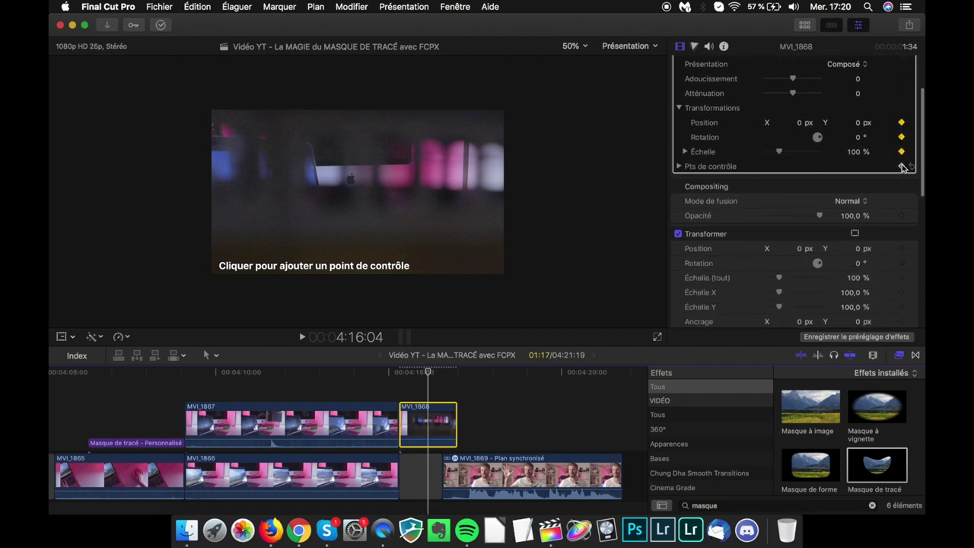
{"action": "left_click", "coordinate": [192, 92]}
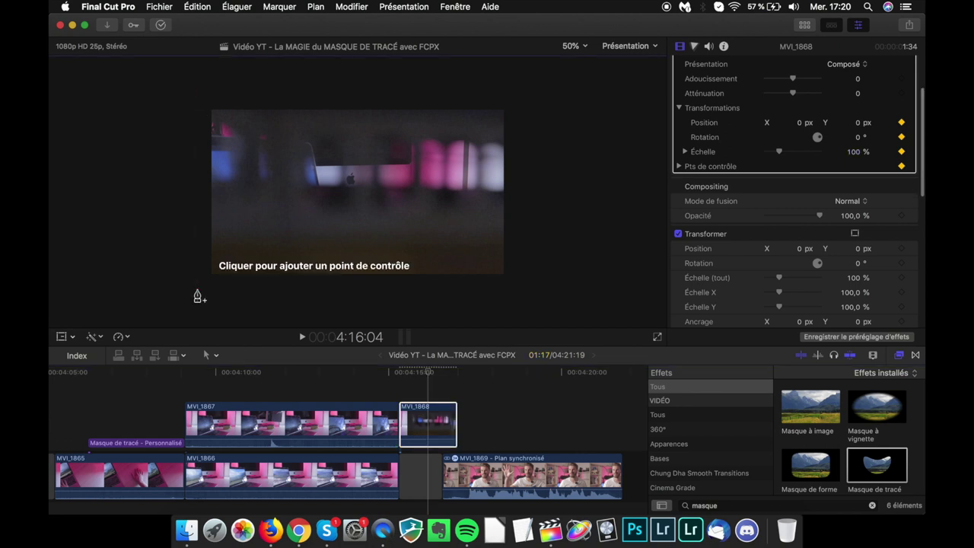
{"action": "left_click", "coordinate": [194, 93]}
- Close the mask path, invert it, and set the first keyframe pose of its control points
{"action": "left_click", "coordinate": [114, 89]}
{"action": "left_click", "coordinate": [195, 91]}
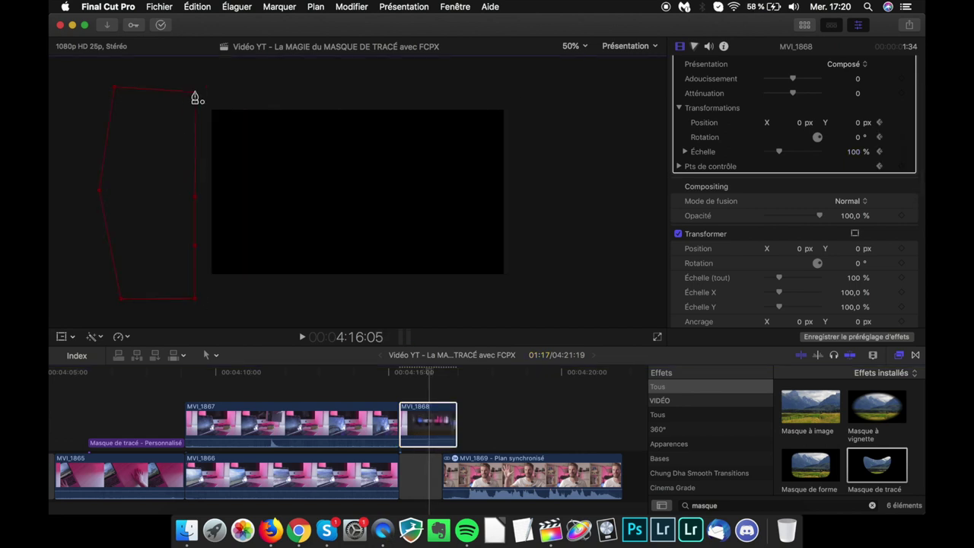
{"action": "scroll", "coordinate": [843, 101], "scroll_direction": "up", "scroll_amount": 3}
{"action": "left_click", "coordinate": [856, 116]}
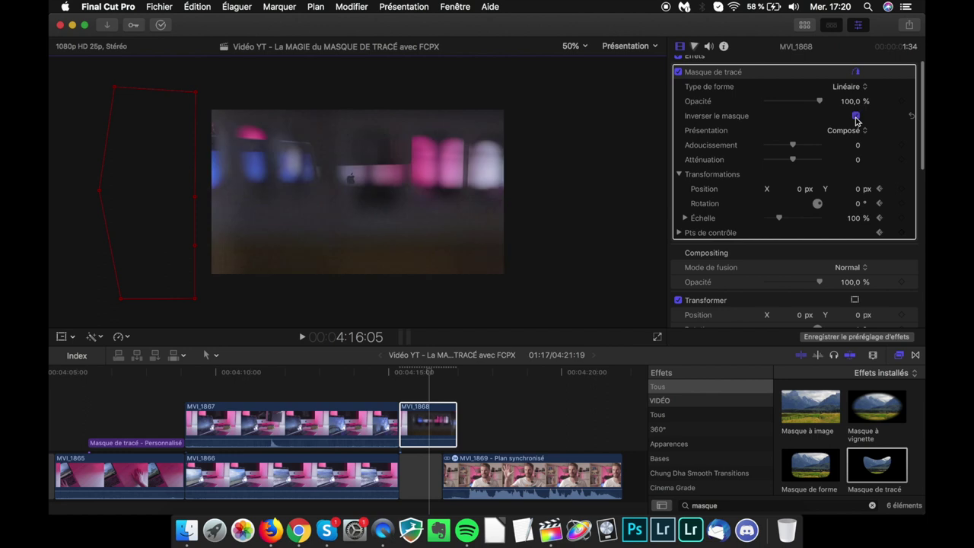
{"action": "key", "text": "Right"}
{"action": "key", "text": "Left"}
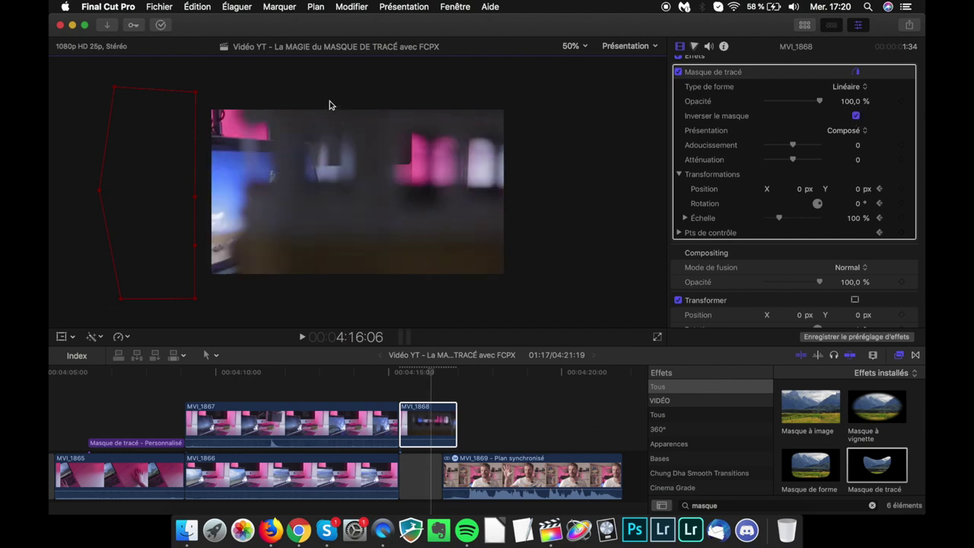
{"action": "left_click_drag", "start_coordinate": [197, 94], "coordinate": [249, 97]}
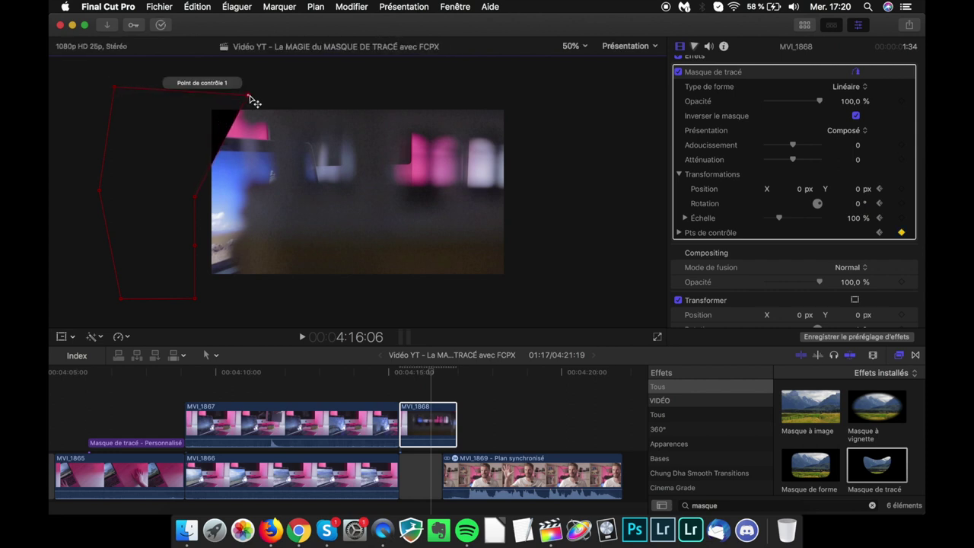
{"action": "left_click_drag", "start_coordinate": [199, 200], "coordinate": [221, 176]}
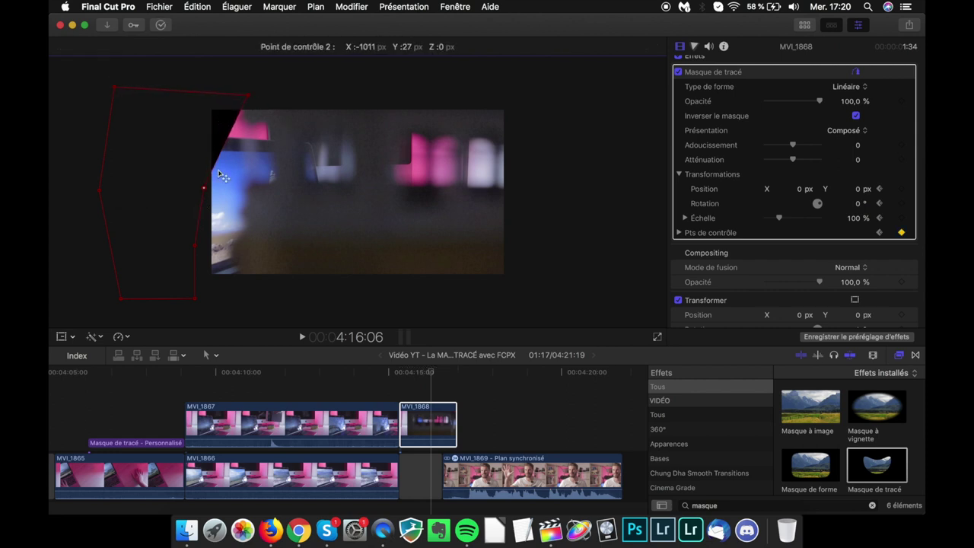
{"action": "left_click_drag", "start_coordinate": [245, 137], "coordinate": [246, 137]}
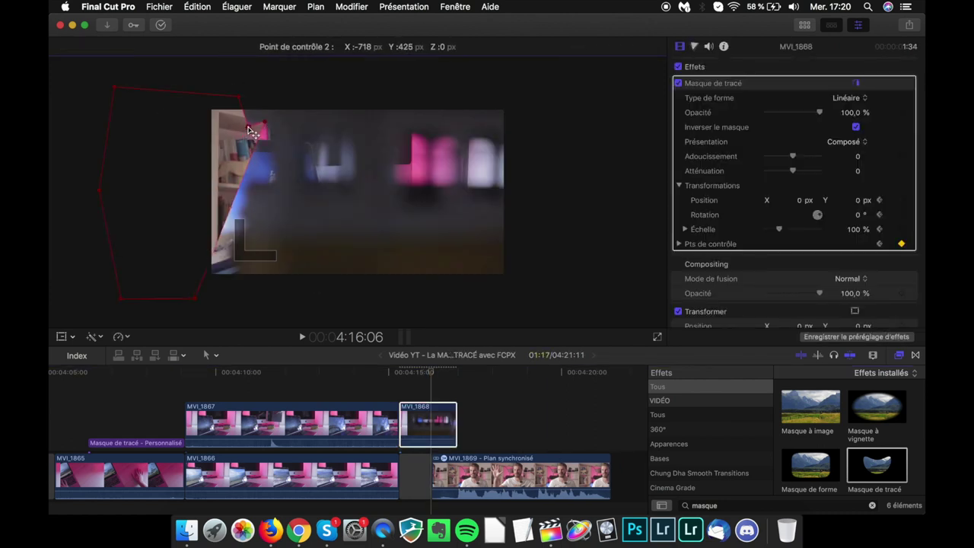
{"action": "left_click_drag", "start_coordinate": [251, 130], "coordinate": [257, 132]}
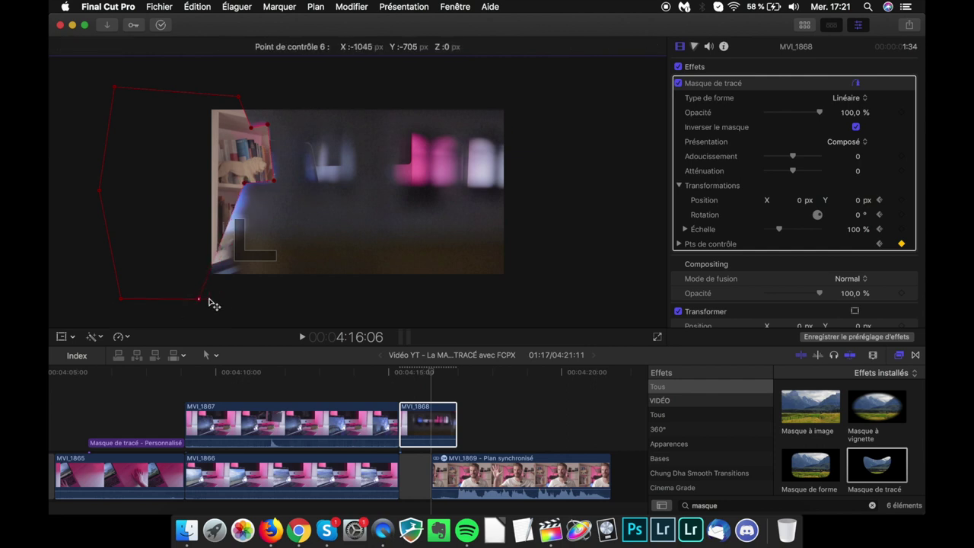
{"action": "left_click_drag", "start_coordinate": [214, 305], "coordinate": [228, 300]}
{"action": "left_click_drag", "start_coordinate": [204, 133], "coordinate": [211, 139]}
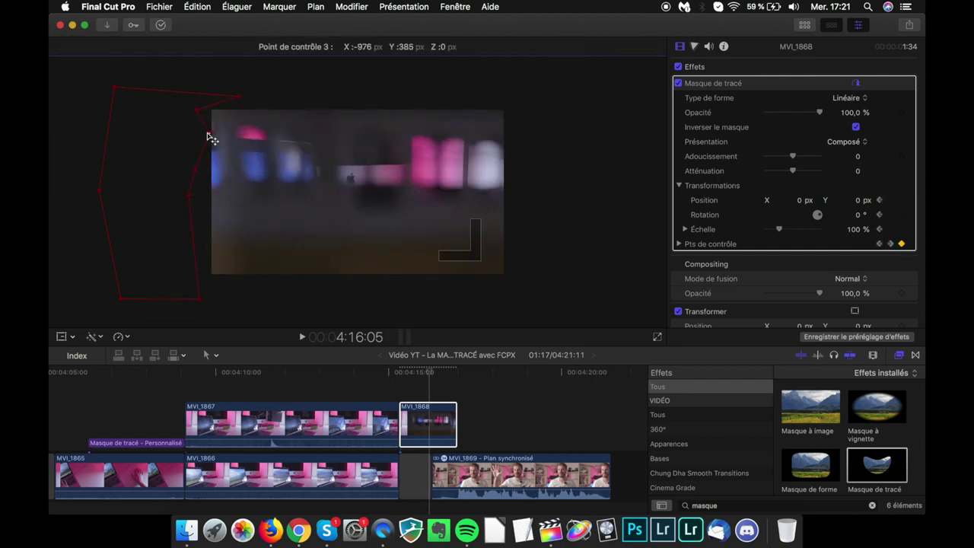
- On later frames, push the mask points rightward so it sweeps across the presenter's face
{"action": "key", "text": "Right"}
{"action": "key", "text": "Right"}
{"action": "left_click_drag", "start_coordinate": [227, 297], "coordinate": [278, 296]}
{"action": "mouse_move", "coordinate": [200, 206]}
{"action": "left_mouse_down"}
{"action": "mouse_move", "coordinate": [282, 152]}
{"action": "mouse_move", "coordinate": [342, 132]}
{"action": "left_mouse_up"}
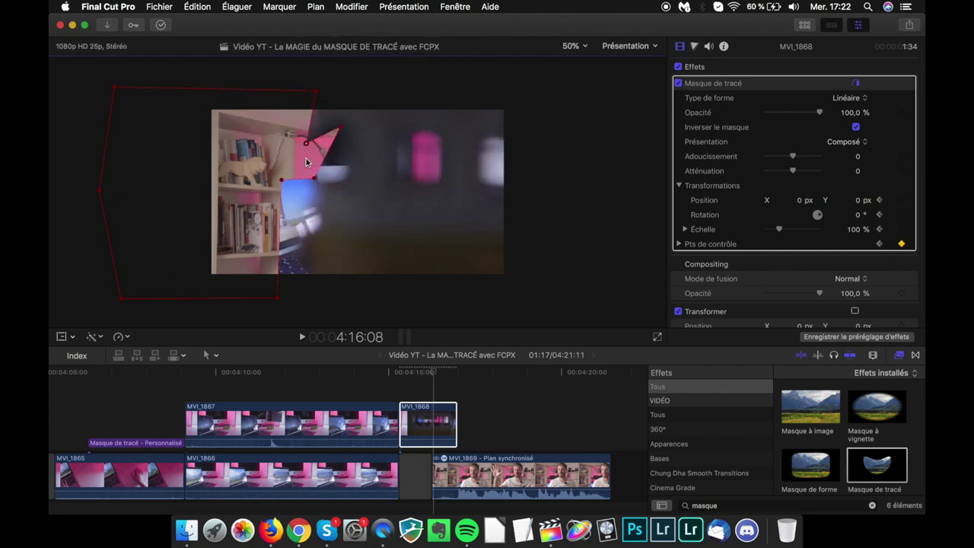
{"action": "left_click_drag", "start_coordinate": [278, 297], "coordinate": [308, 300]}
{"action": "mouse_move", "coordinate": [245, 157]}
{"action": "left_mouse_down"}
{"action": "mouse_move", "coordinate": [319, 133]}
{"action": "mouse_move", "coordinate": [337, 163]}
{"action": "mouse_move", "coordinate": [402, 178]}
{"action": "left_mouse_up"}
{"action": "left_click_drag", "start_coordinate": [320, 300], "coordinate": [387, 299]}
{"action": "left_click_drag", "start_coordinate": [355, 176], "coordinate": [431, 177]}
{"action": "left_click_drag", "start_coordinate": [449, 125], "coordinate": [487, 133]}
{"action": "left_click_drag", "start_coordinate": [445, 176], "coordinate": [495, 183]}
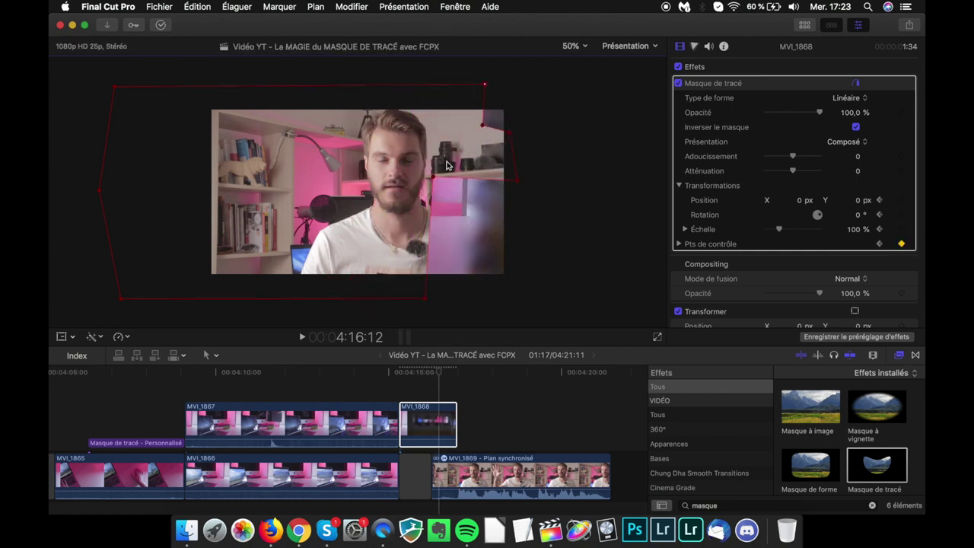
{"action": "left_click_drag", "start_coordinate": [486, 144], "coordinate": [530, 146]}
- Check the mask animation frame by frame and reselect the MVI_1868 clip
{"action": "key", "text": "Left"}
{"action": "key", "text": "Left"}
{"action": "key", "text": "Left"}
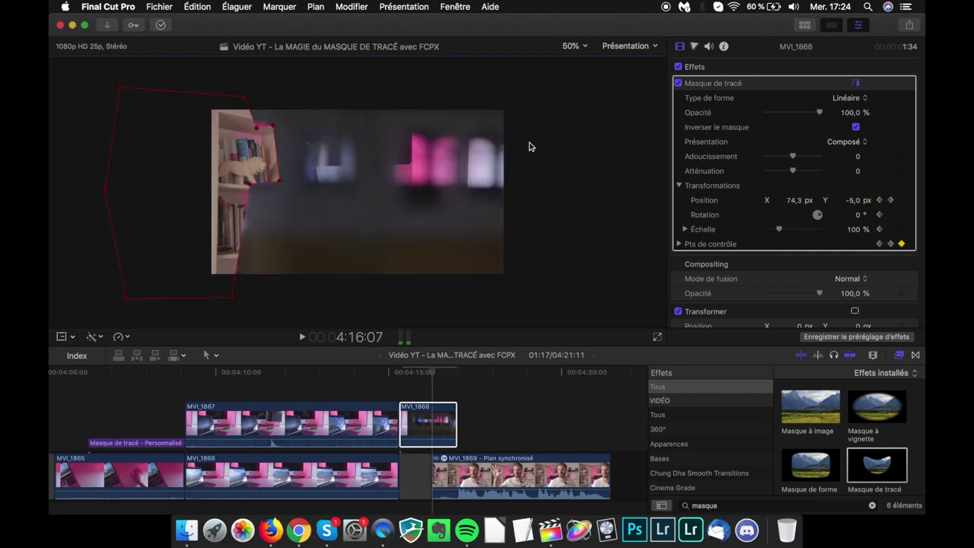
{"action": "key", "text": "Left"}
{"action": "key", "text": "Left"}
{"action": "key", "text": "Left"}
{"action": "key", "text": "Right"}
{"action": "key", "text": "Right"}
{"action": "key", "text": "Right"}
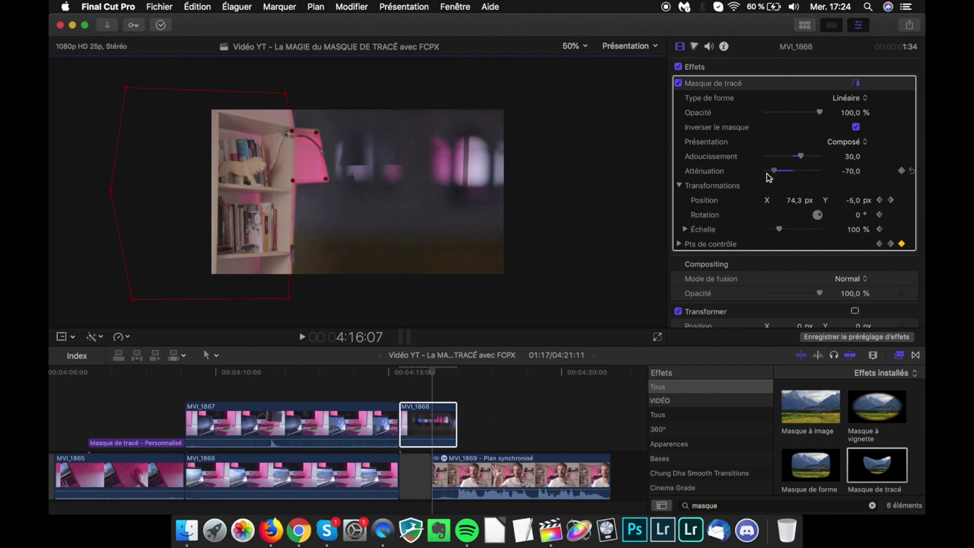
{"action": "left_click", "coordinate": [322, 391]}
{"action": "key", "text": "space"}
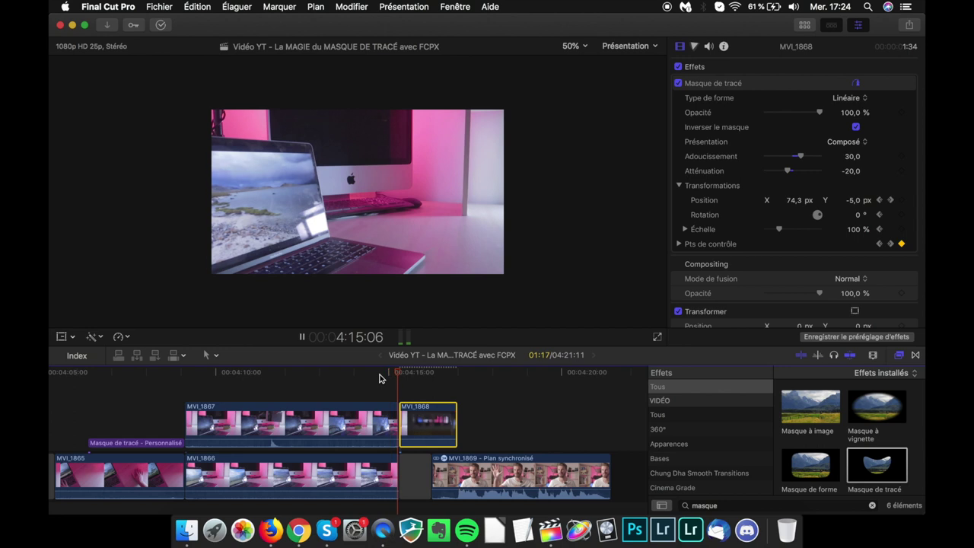